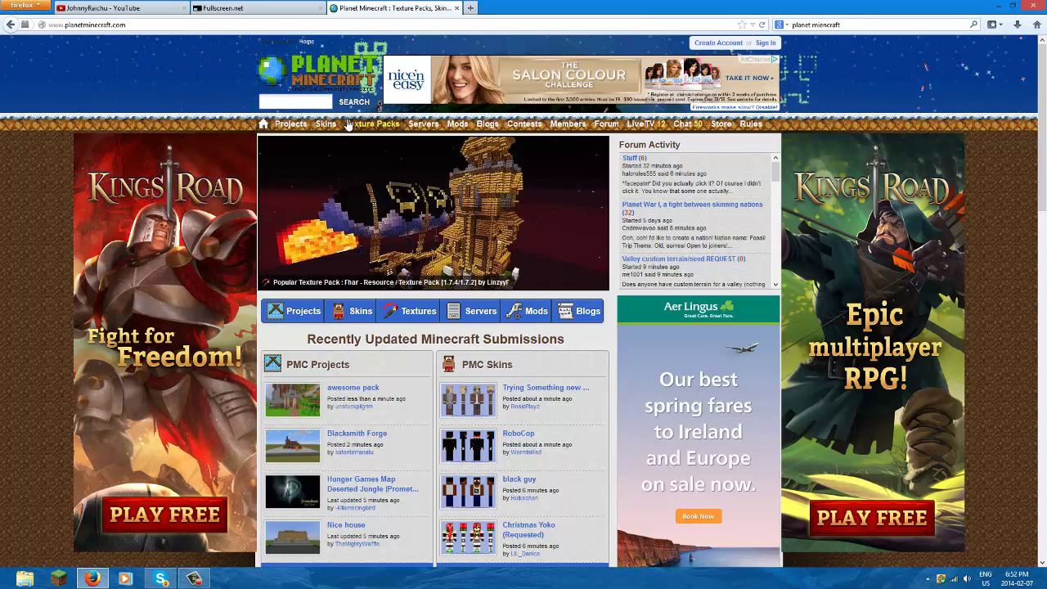
Search Planet Minecraft for 'Diversity' to list the 36 matching submissions.
text(Dic)
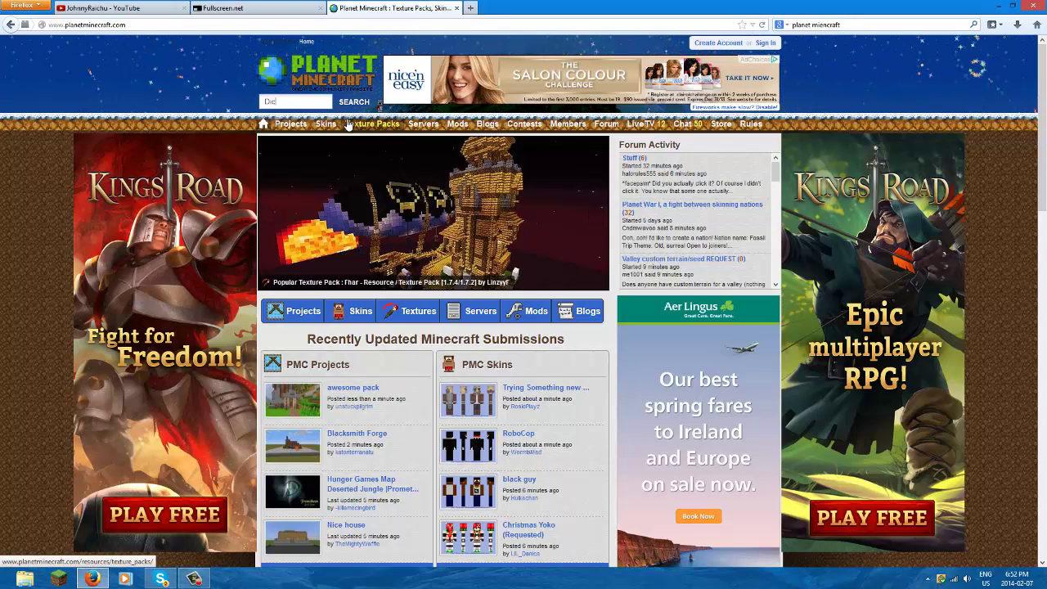
text(ersity)
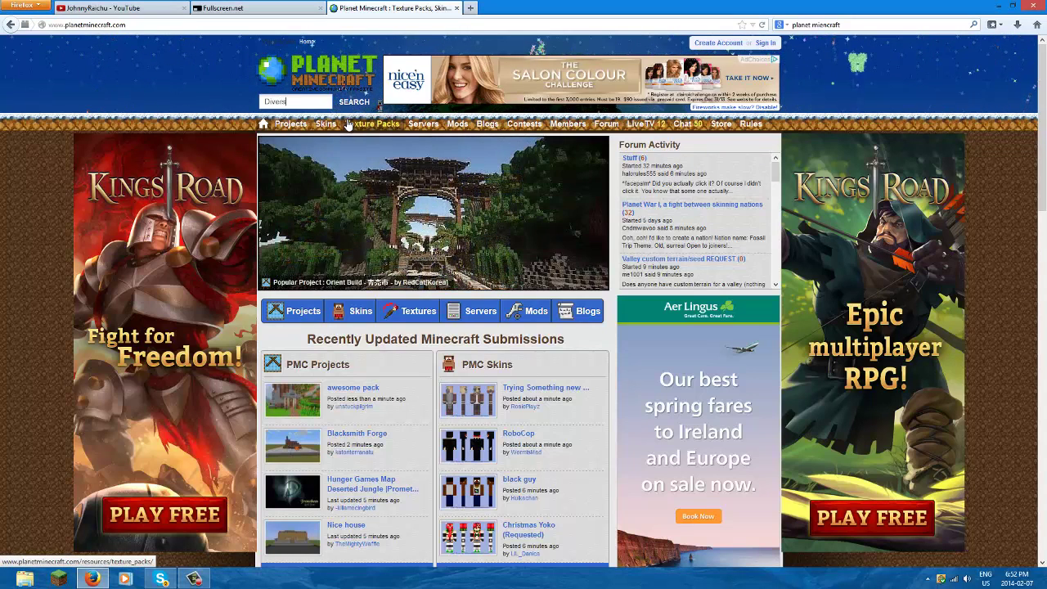
key(Return)
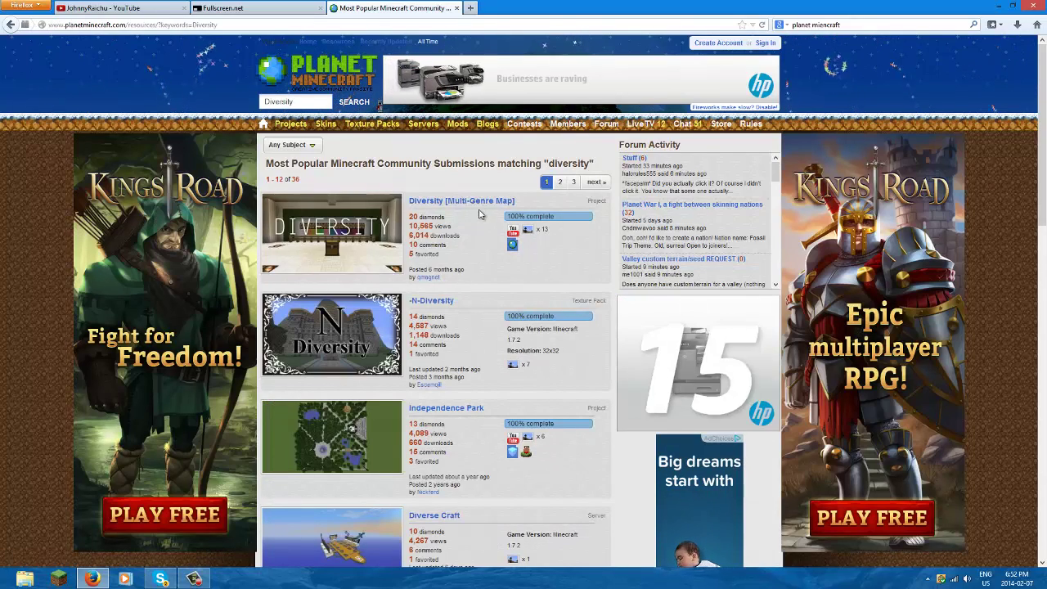
Open the Diversity (Multi-Genre Map) forum topic and read down to its Version 1.2.9 download section.
click(477, 200)
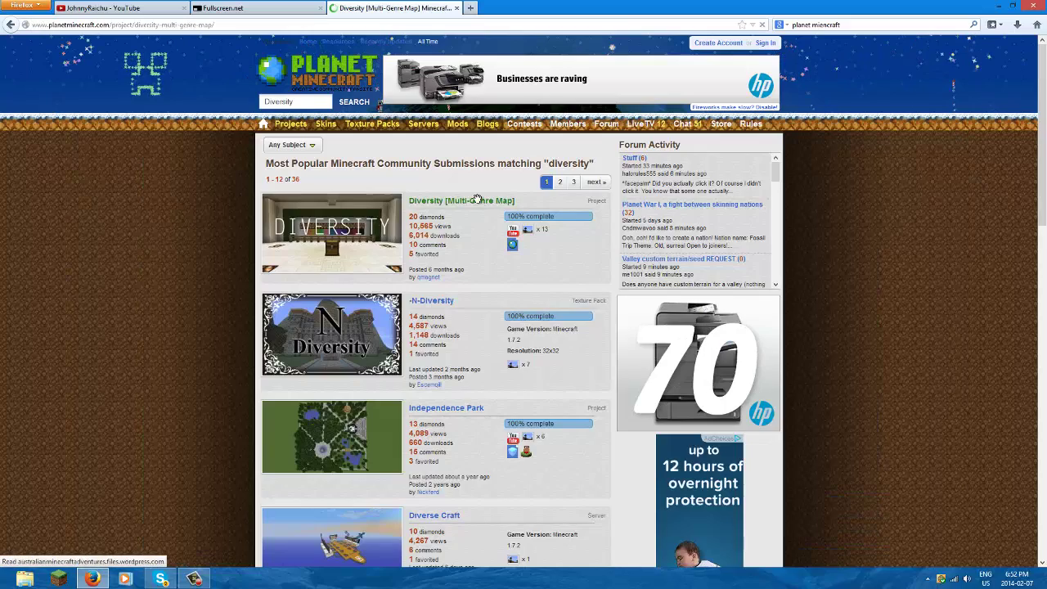
scroll(541, 418, down, 4)
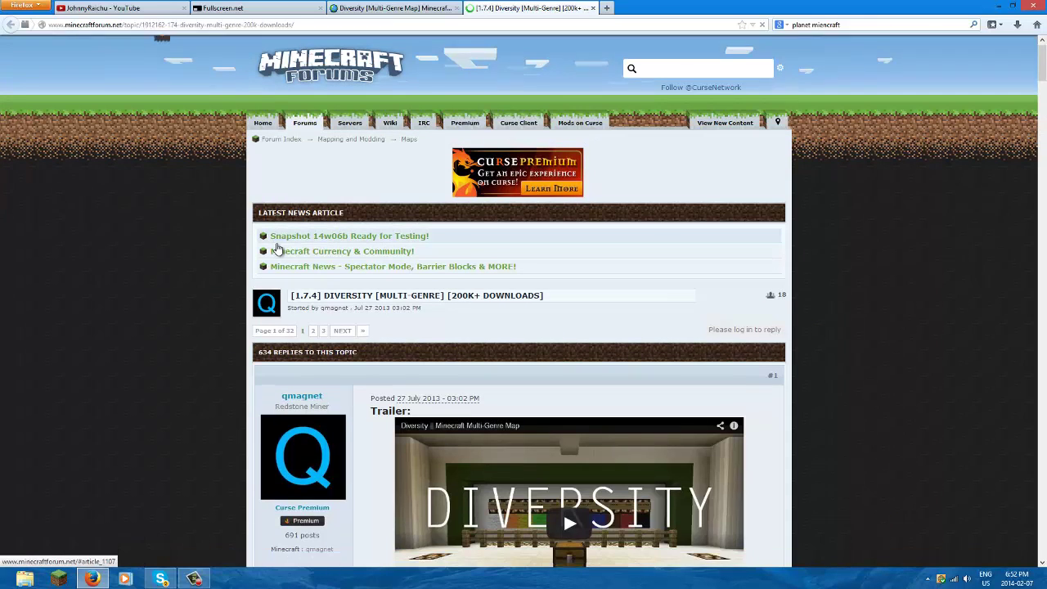
scroll(368, 221, down, 3)
scroll(462, 200, down, 5)
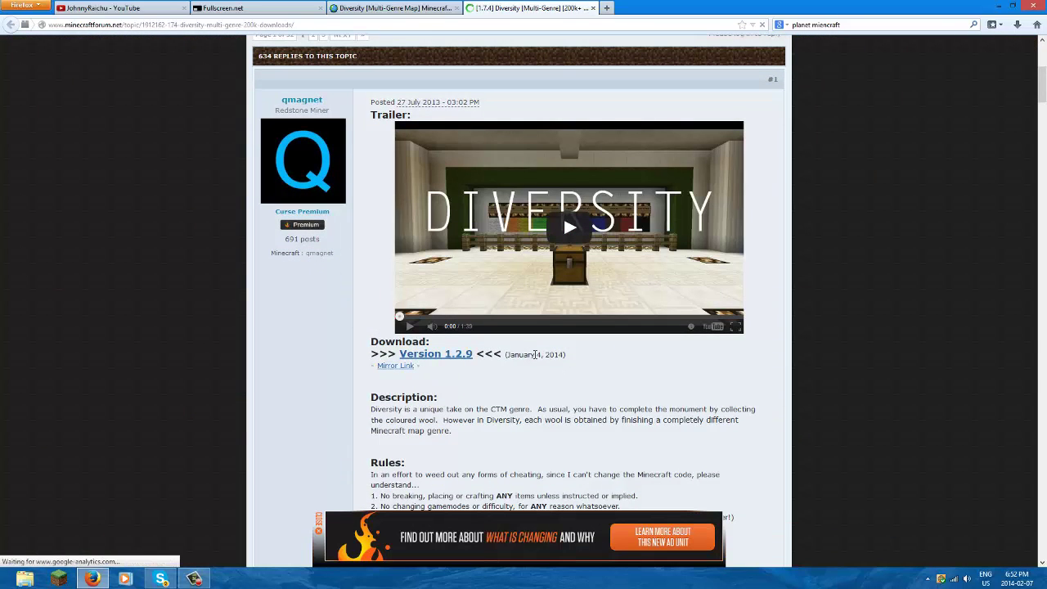
scroll(540, 362, down, 2)
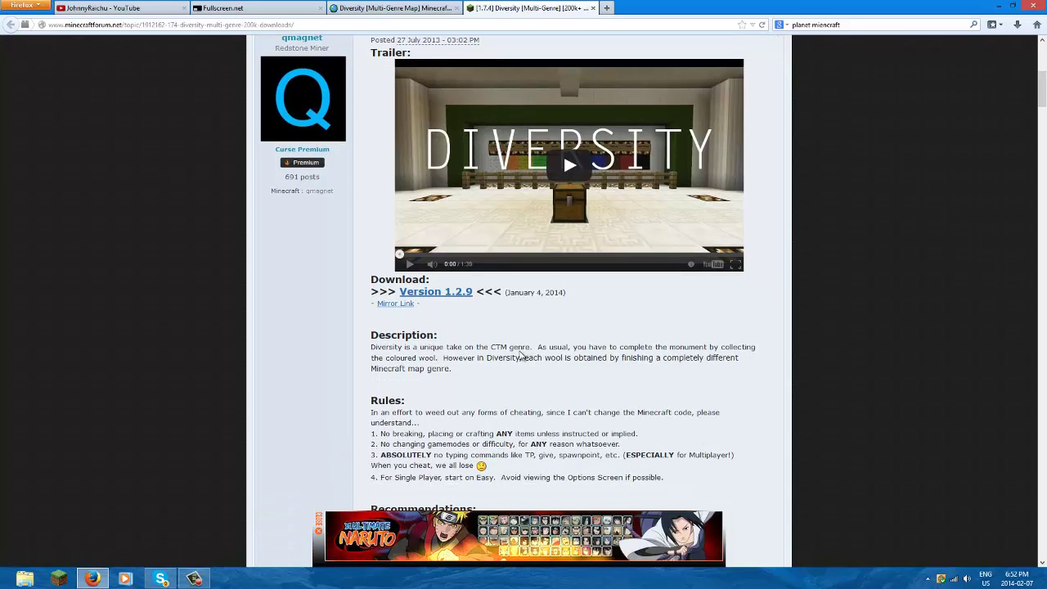
scroll(528, 355, down, 3)
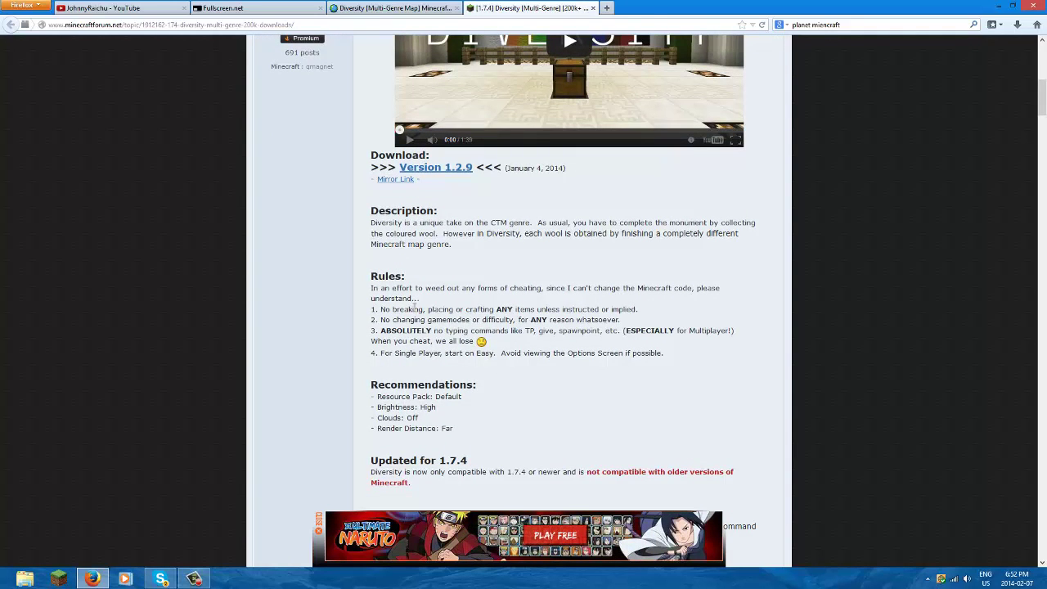
Try the Version 1.2.9 download link and close the tab once it times out.
click(425, 170)
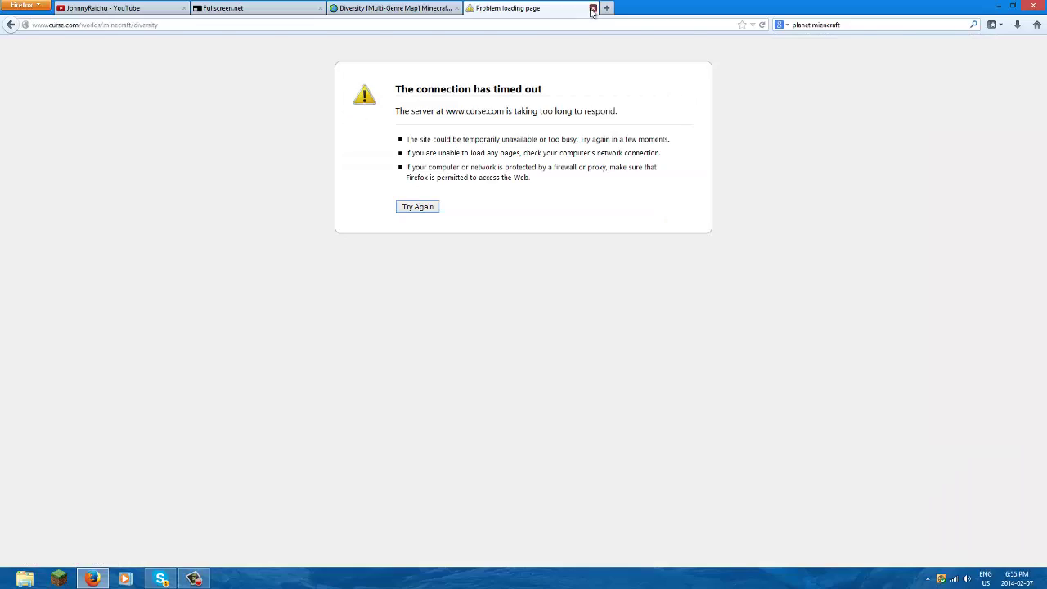
click(592, 9)
Read through the Diversity topic's original post and first replies, then return toward the top.
scroll(406, 124, up, 3)
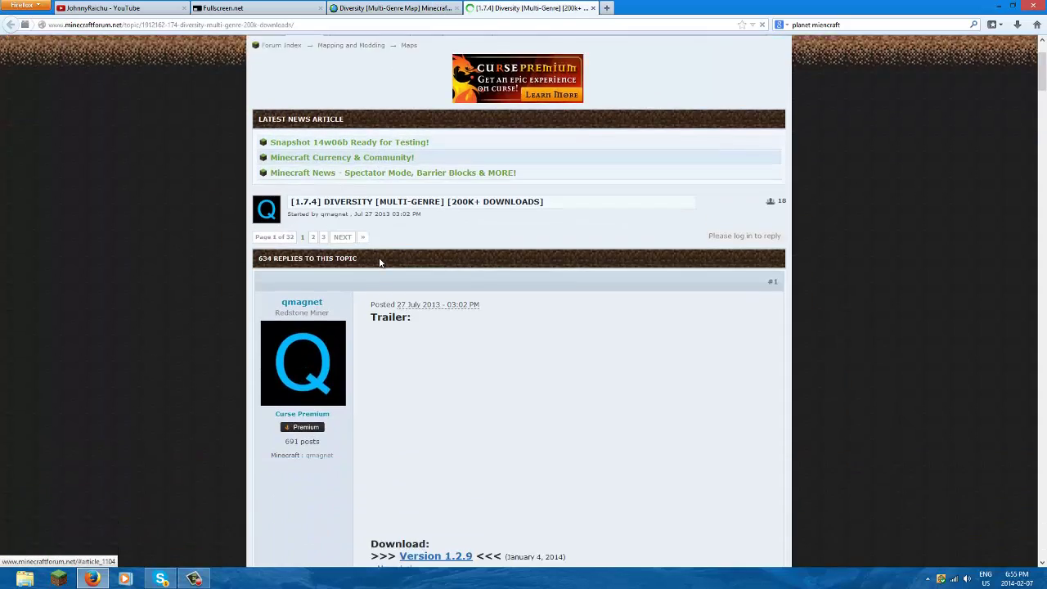
scroll(379, 263, down, 3)
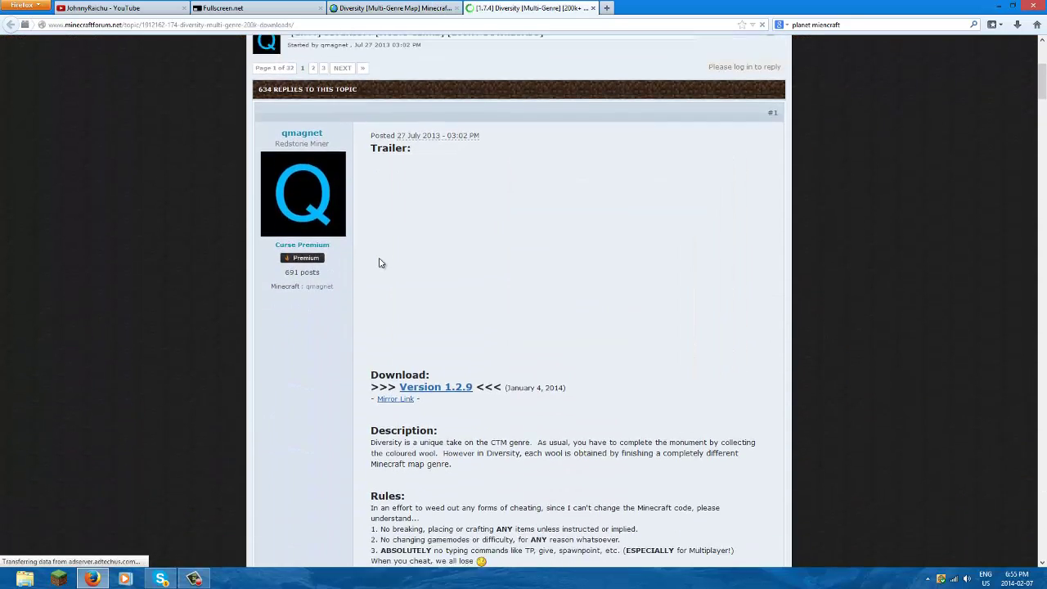
scroll(379, 263, down, 2)
scroll(332, 227, down, 3)
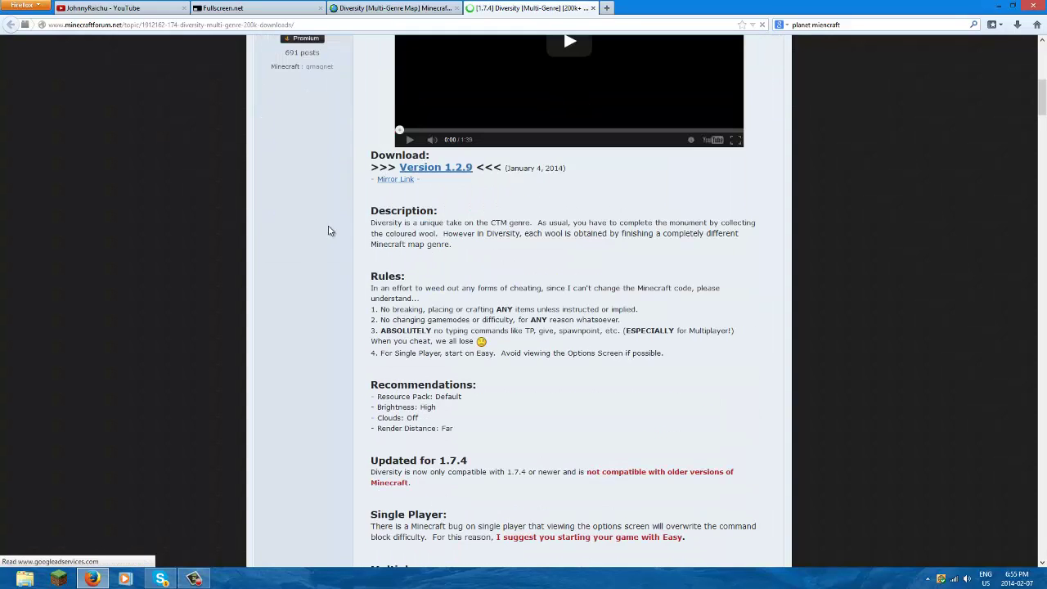
scroll(339, 266, down, 4)
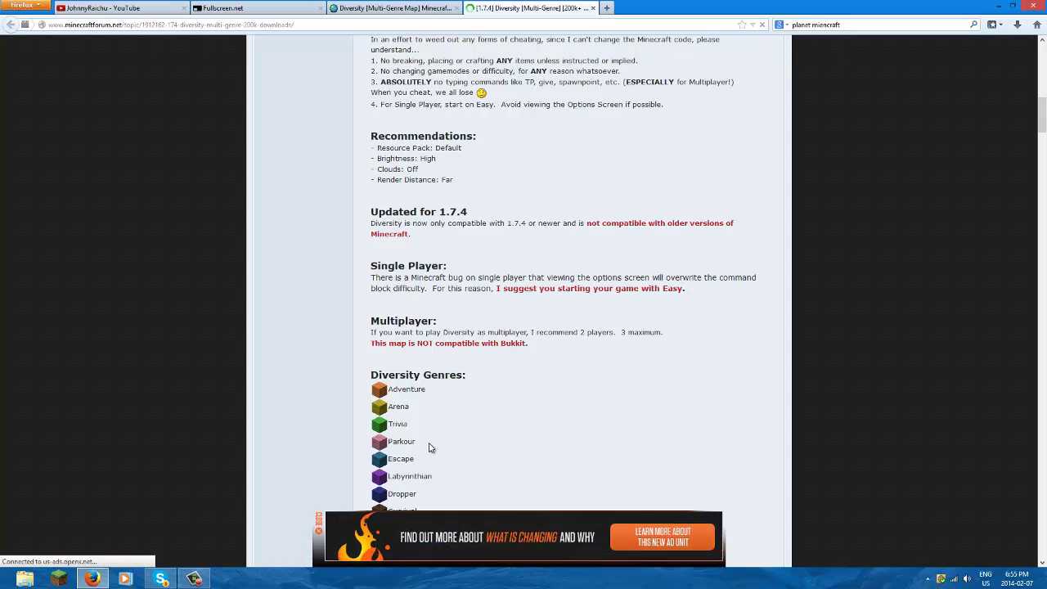
scroll(422, 450, down, 3)
scroll(427, 438, down, 5)
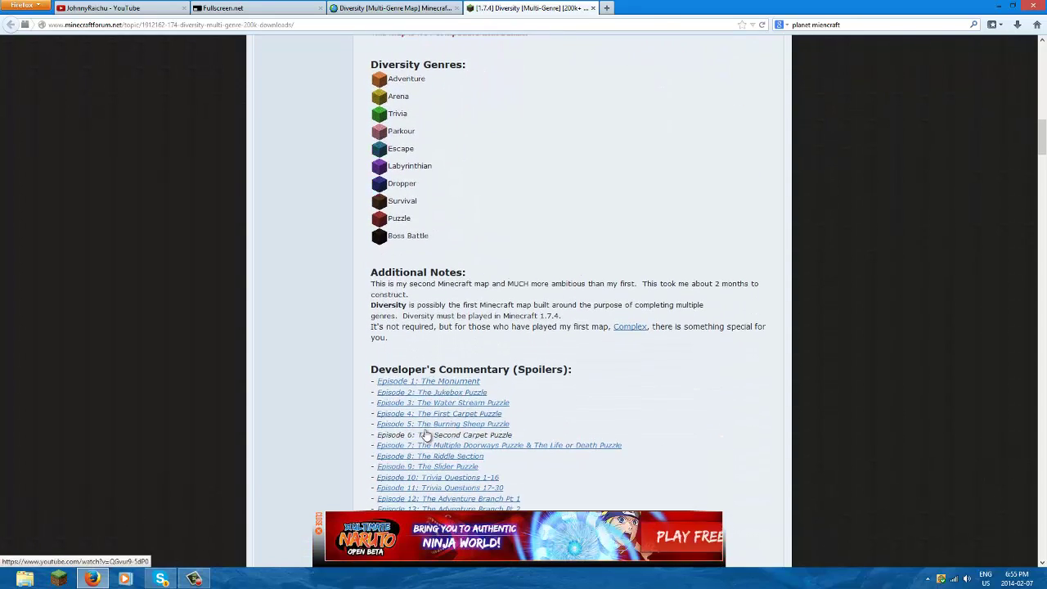
scroll(572, 391, down, 5)
scroll(572, 392, down, 12)
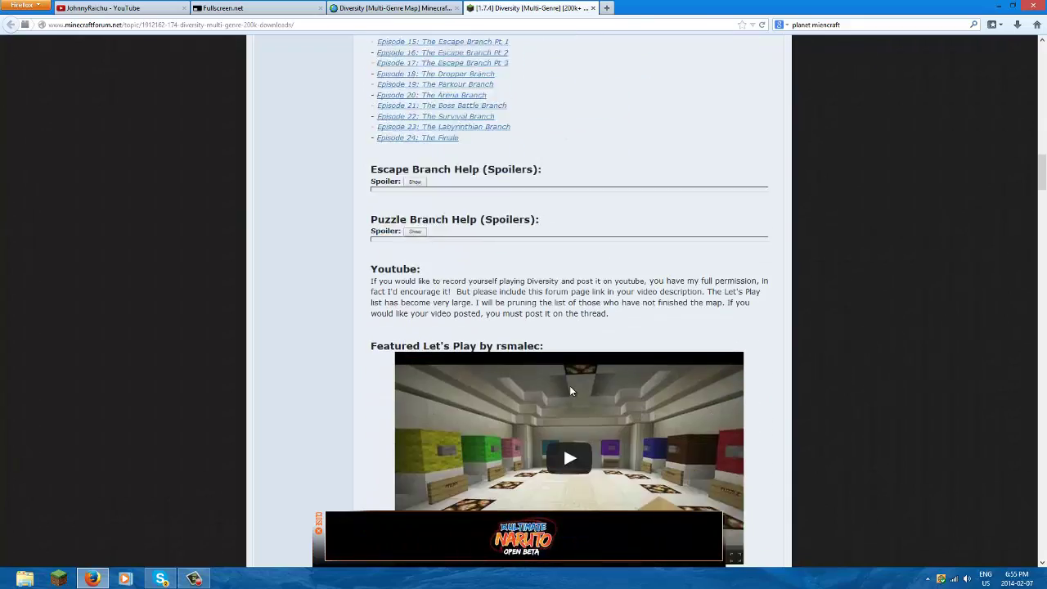
scroll(572, 391, down, 14)
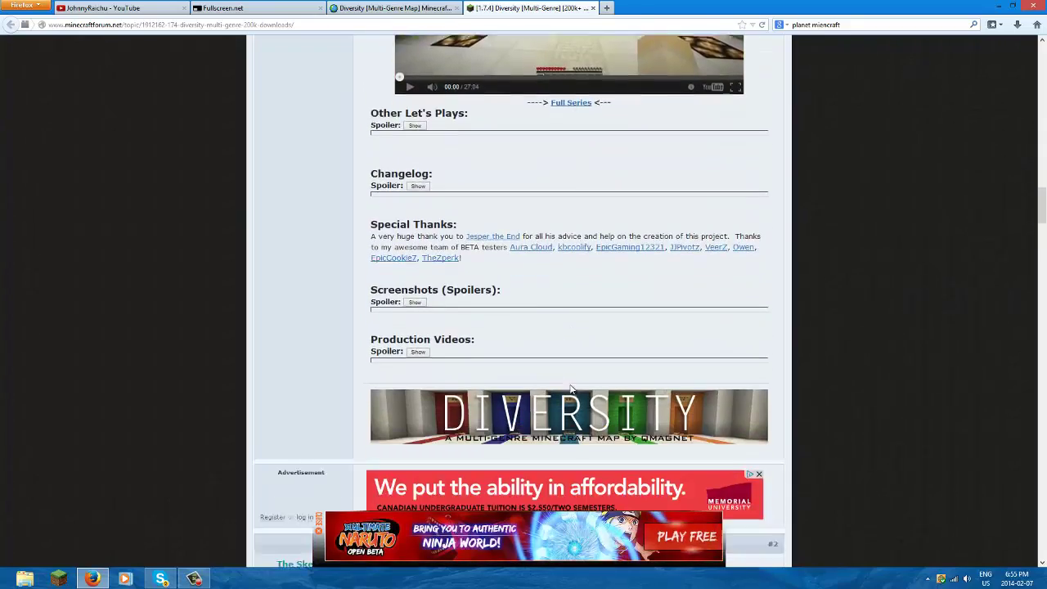
scroll(572, 391, down, 14)
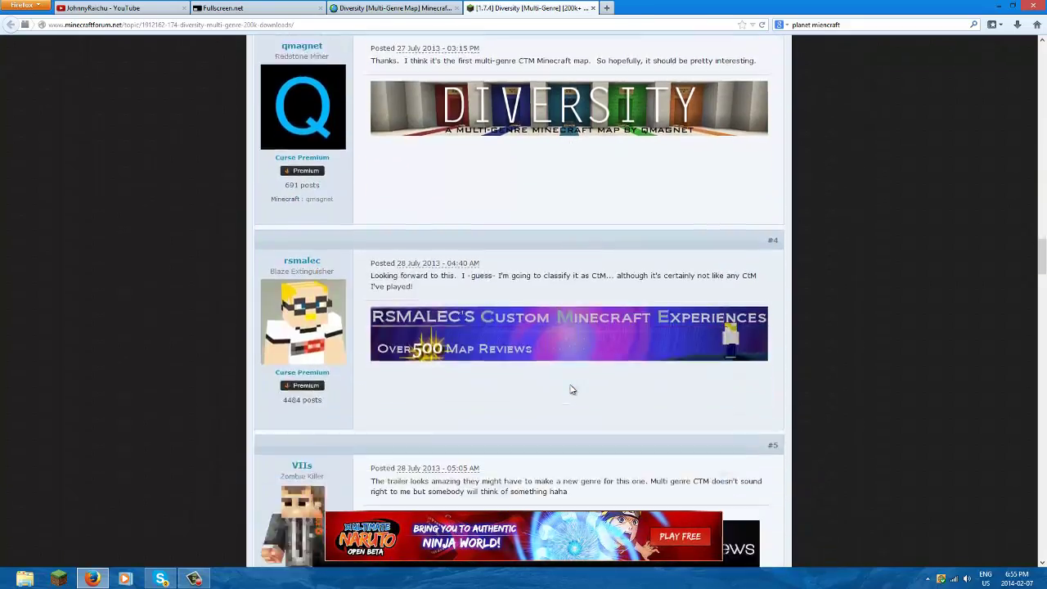
scroll(572, 389, up, 20)
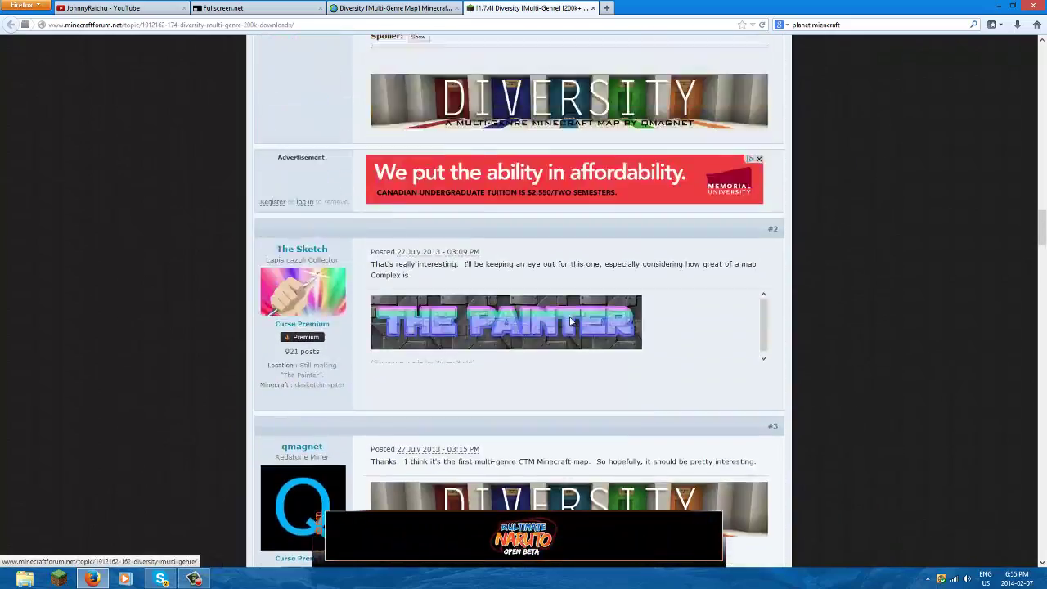
Google 'minecraft diversity' and open MinecraftDL's Diversity Map for Minecraft 1.7.4 page.
scroll(633, 197, up, 15)
click(861, 26)
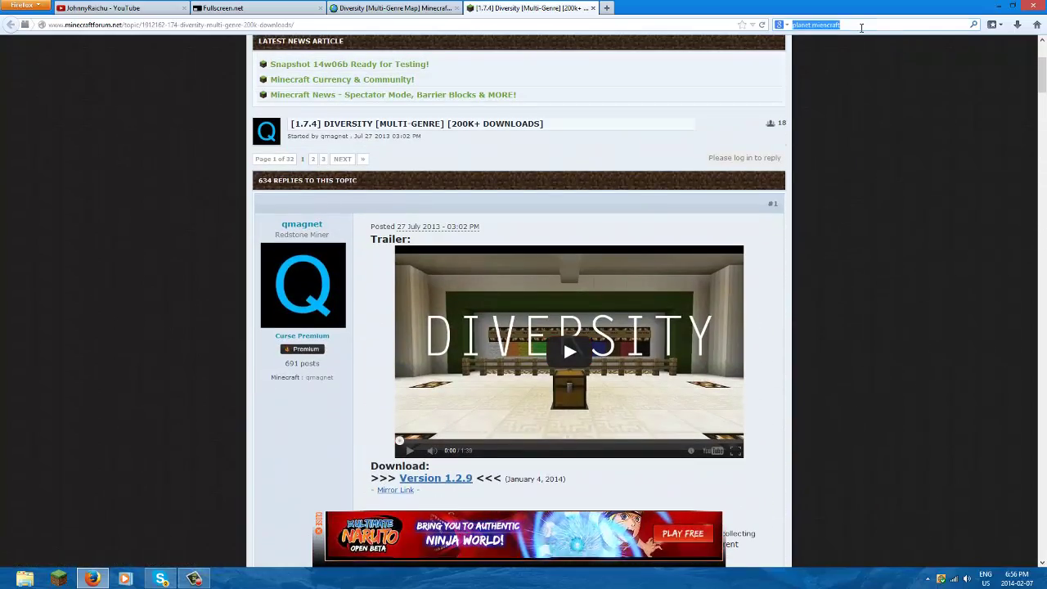
text(mine)
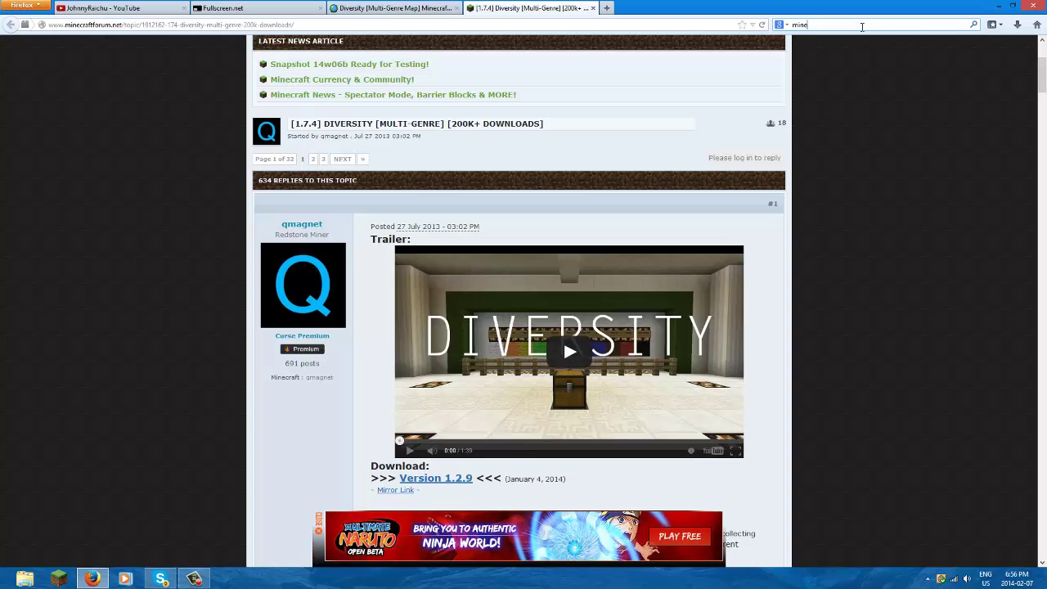
text(craft diversity)
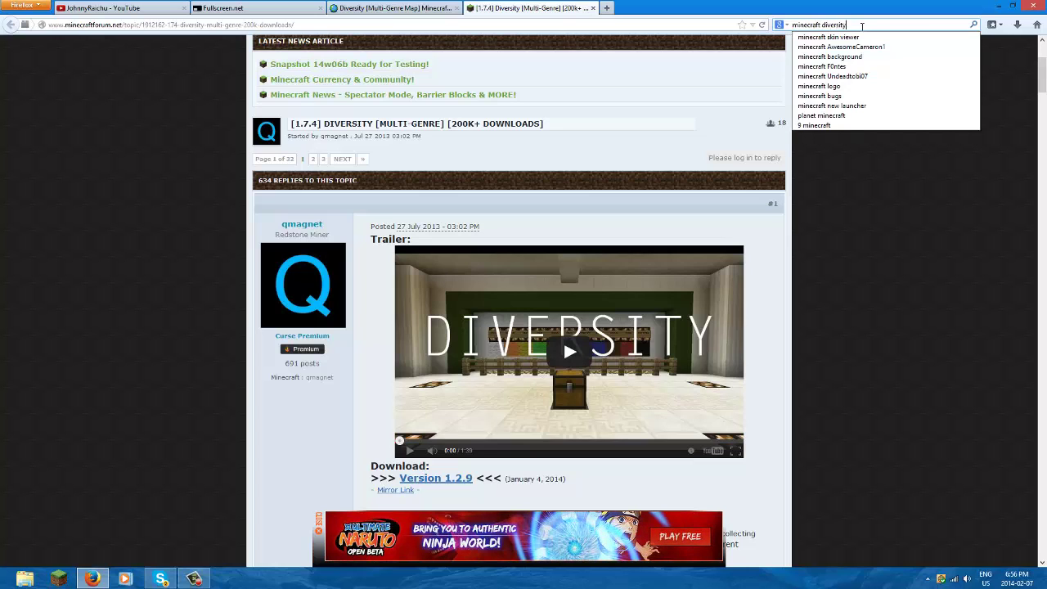
key(Return)
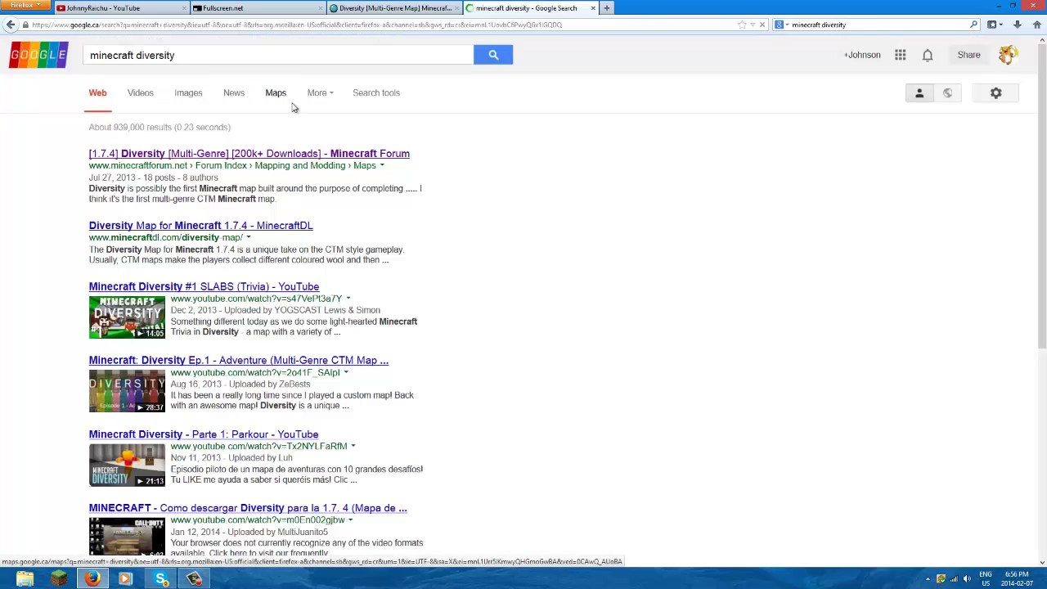
click(232, 228)
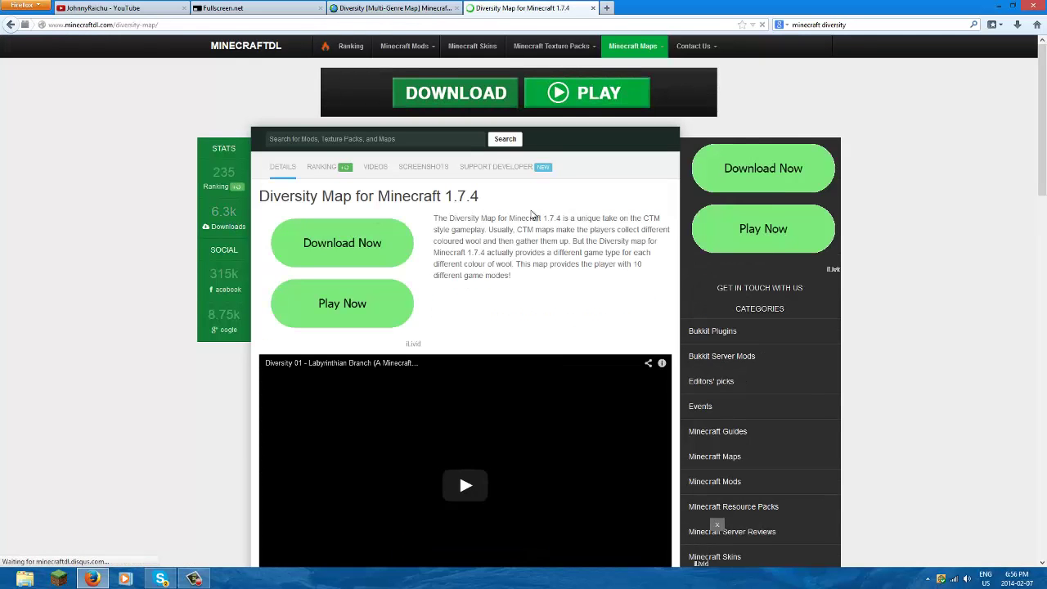
scroll(463, 181, down, 10)
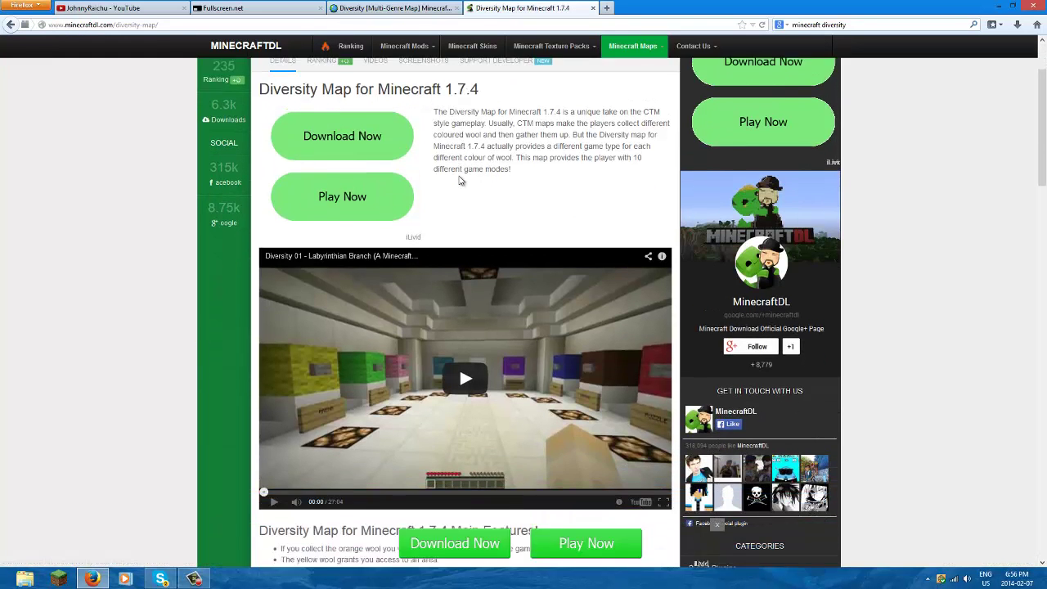
scroll(455, 188, down, 15)
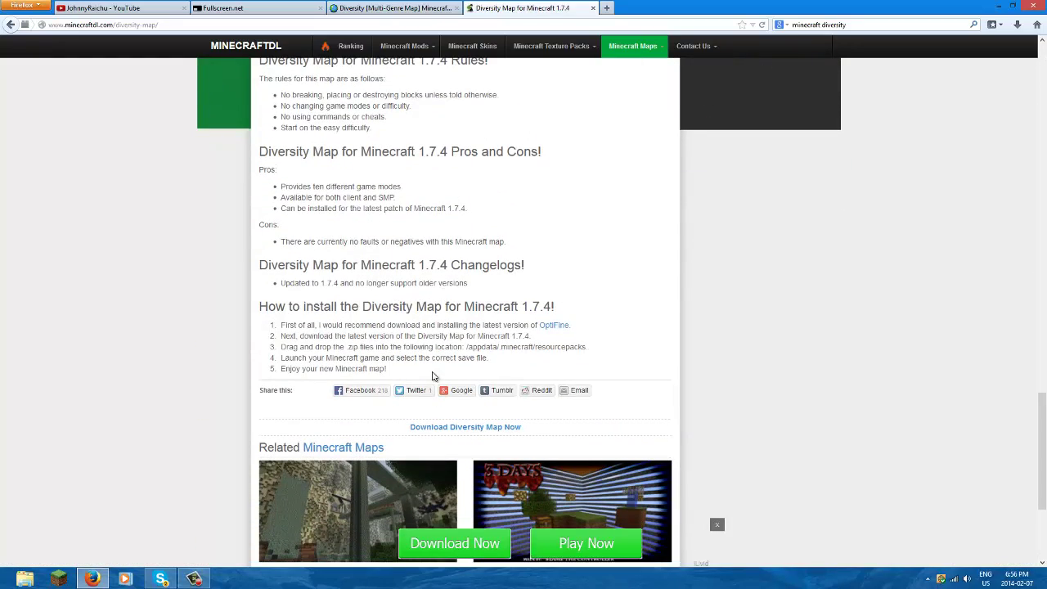
Save Diversity_v1.2.9_.zip (14.9 MB) from MinecraftDL and check its download progress.
click(456, 430)
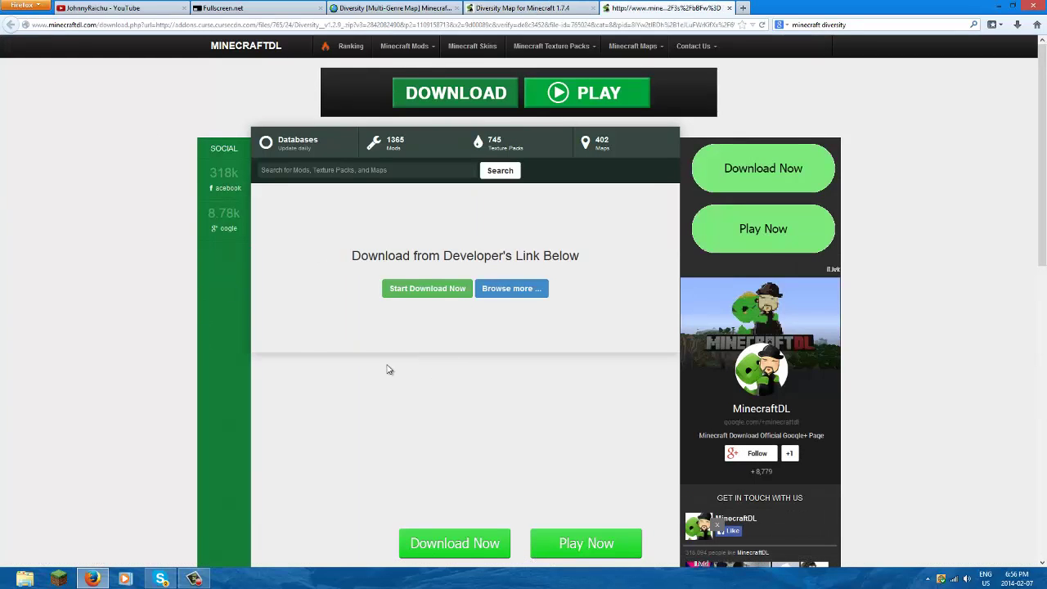
click(429, 289)
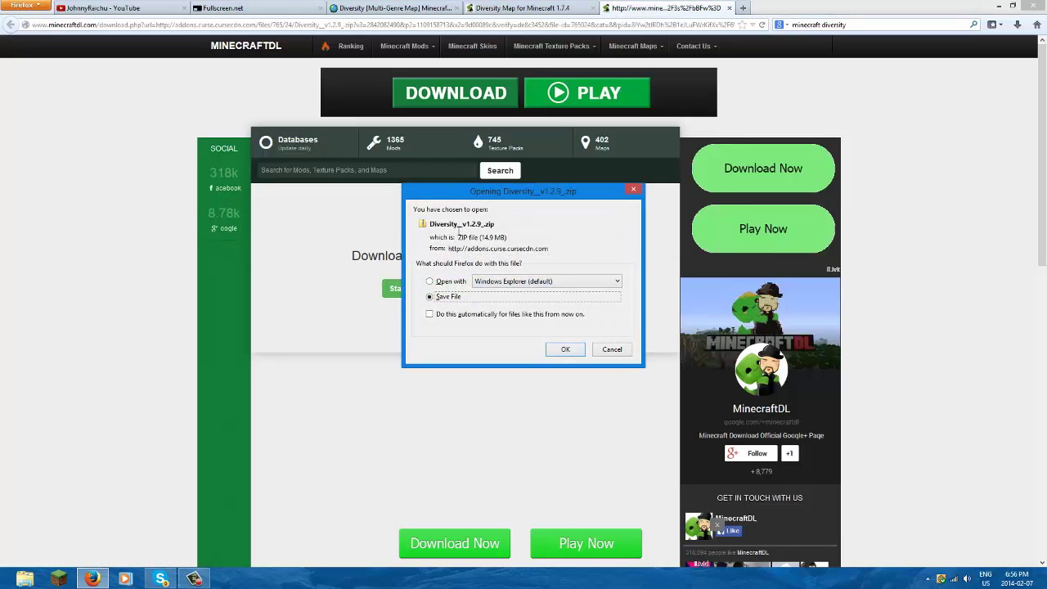
click(565, 350)
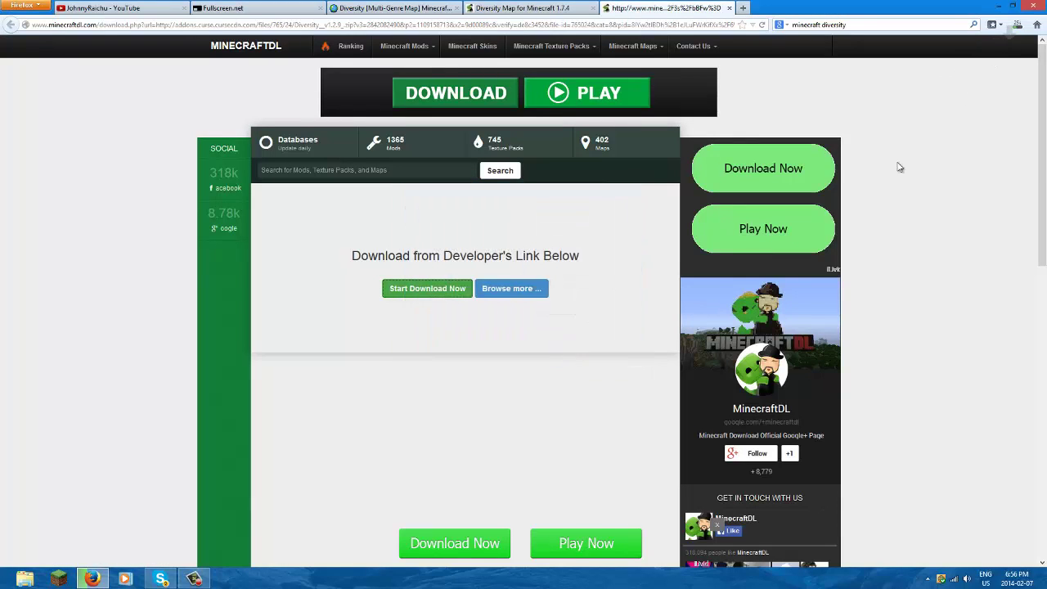
click(1017, 25)
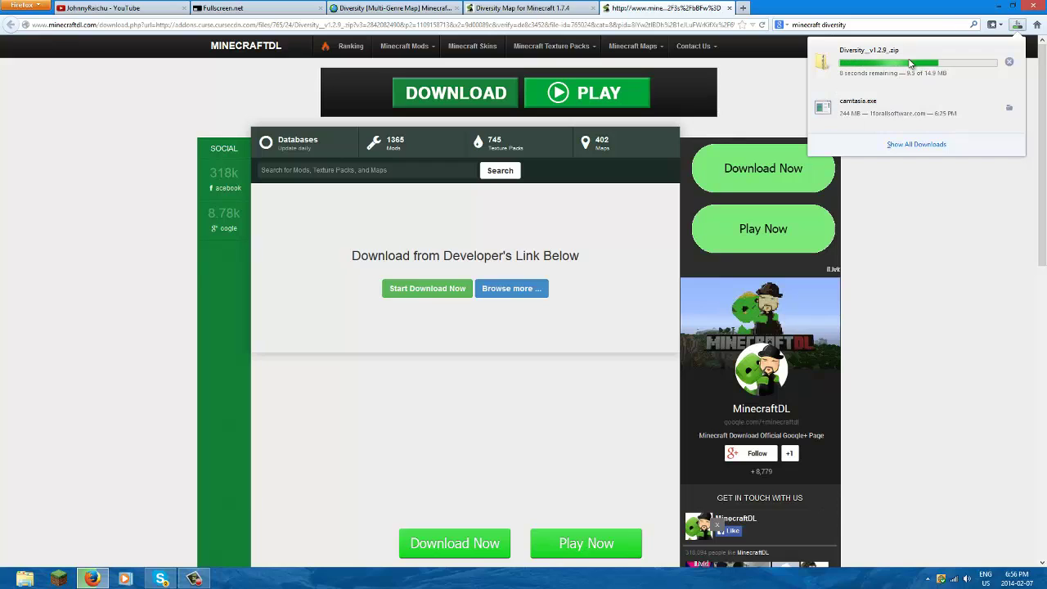
click(882, 5)
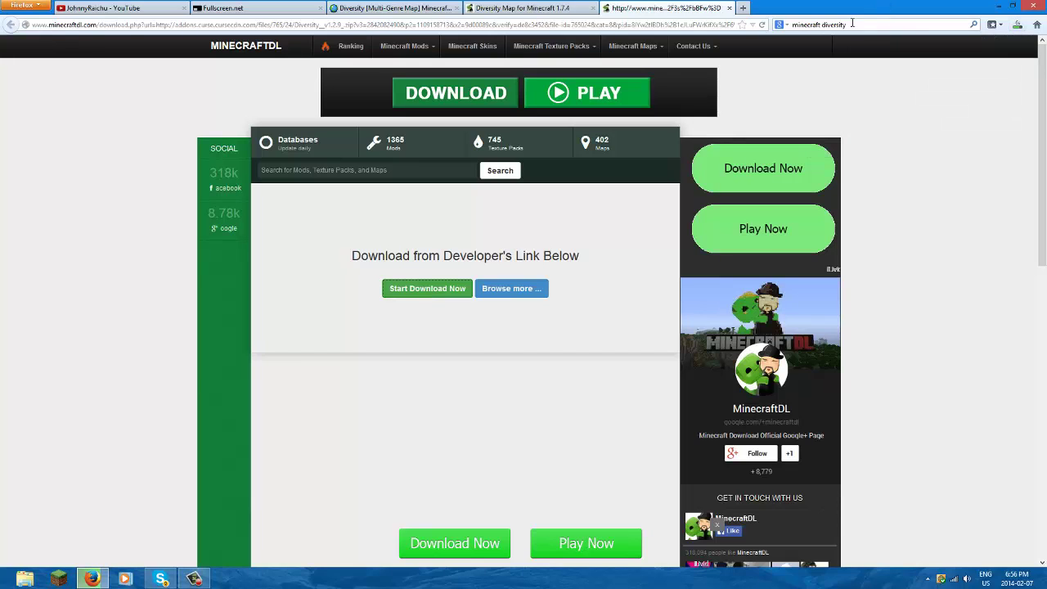
Drag Diversity_v1.2.9_.zip from Downloads onto the desktop, closing Firefox and minimizing Explorer and Skype.
right_click(24, 579)
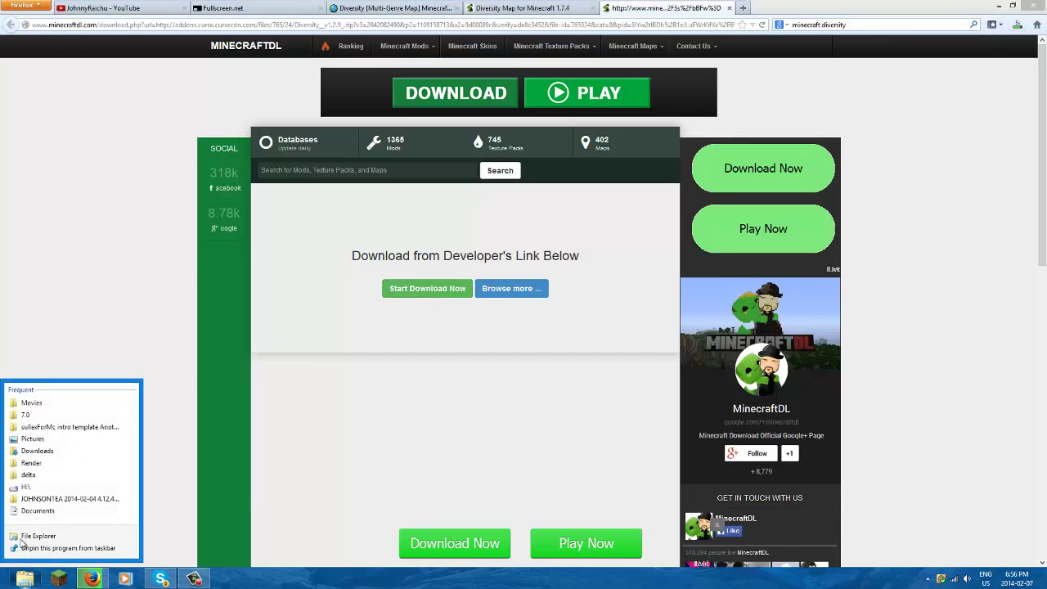
click(37, 452)
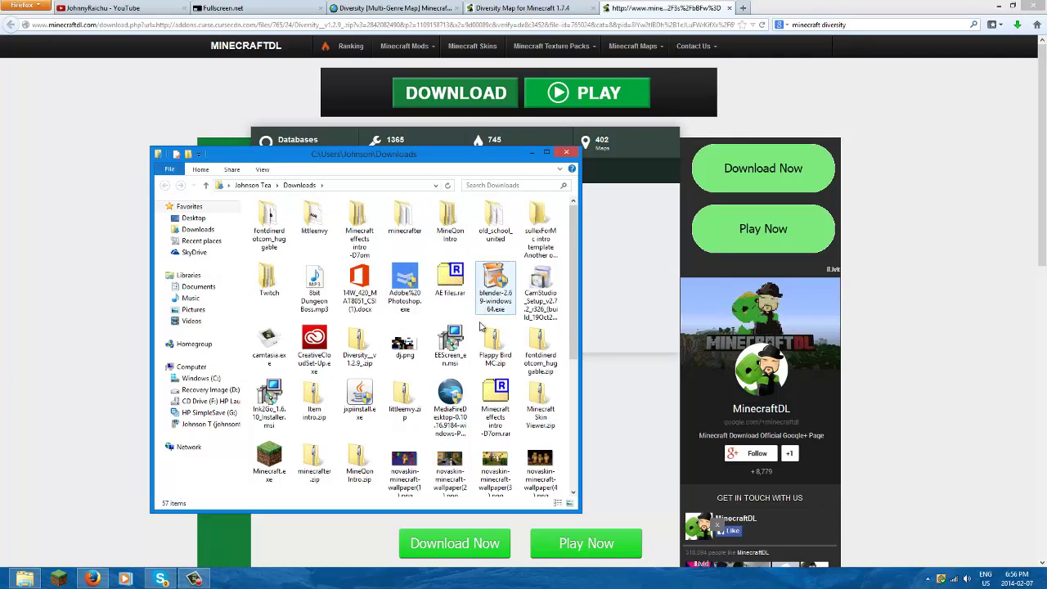
click(360, 347)
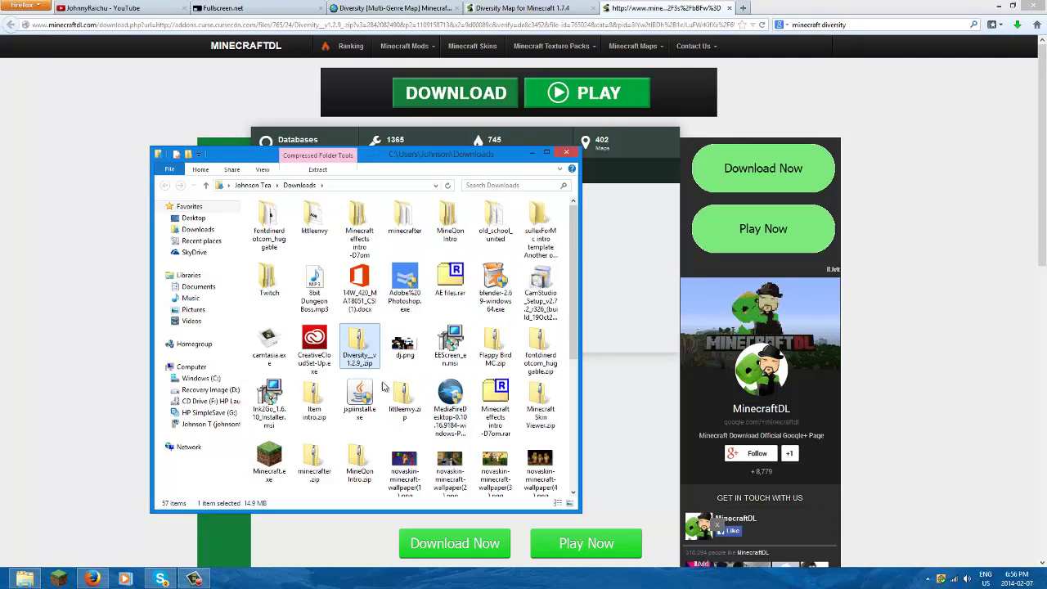
click(1024, 7)
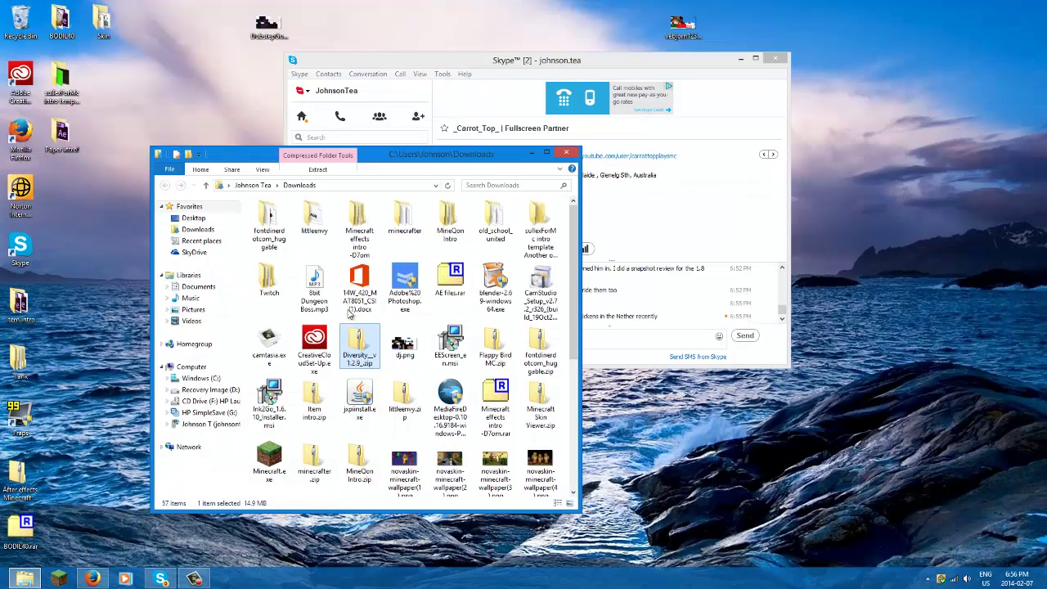
drag(345, 349, 773, 413)
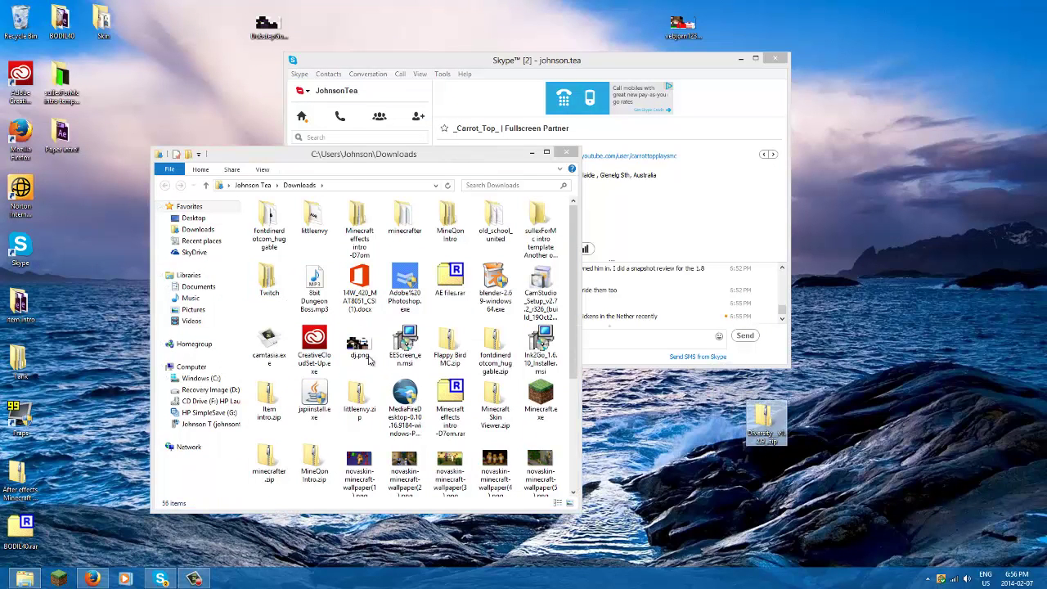
click(531, 154)
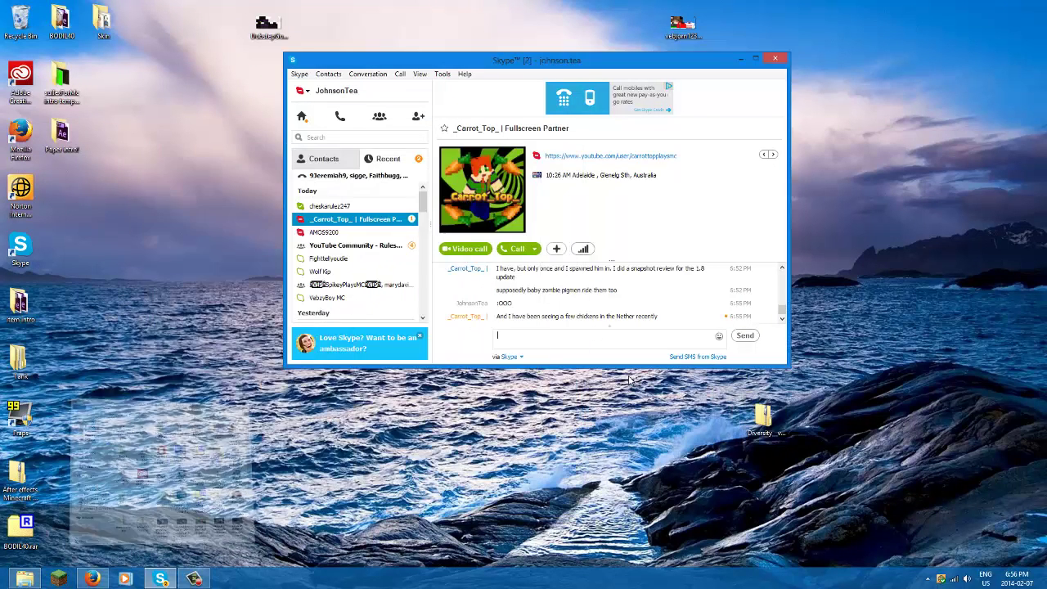
click(742, 60)
Extract the Diversity zip into a Diversity__v1.2.9_ folder on the desktop.
right_click(765, 419)
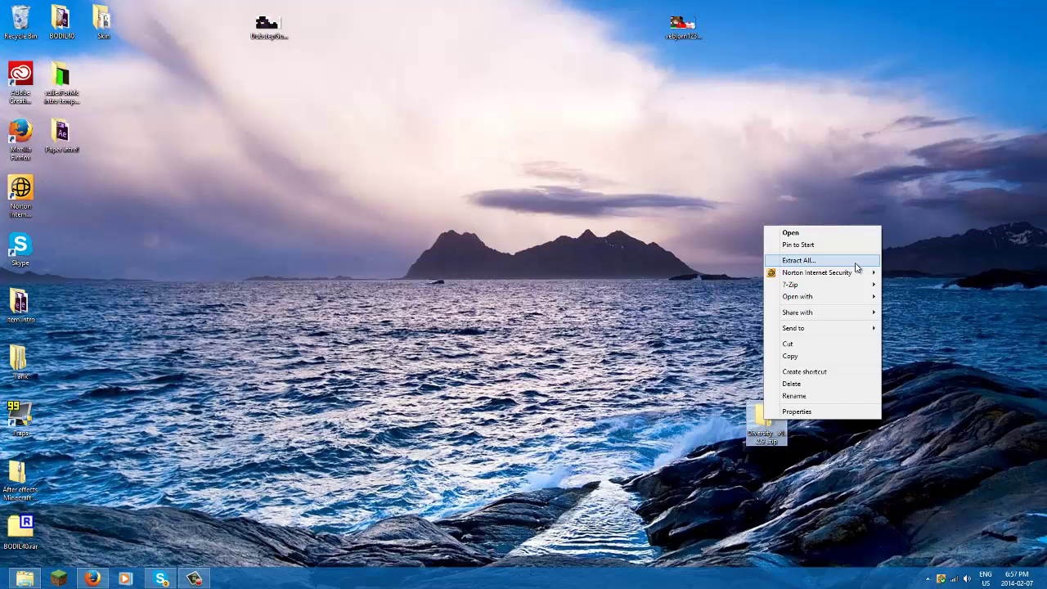
click(799, 260)
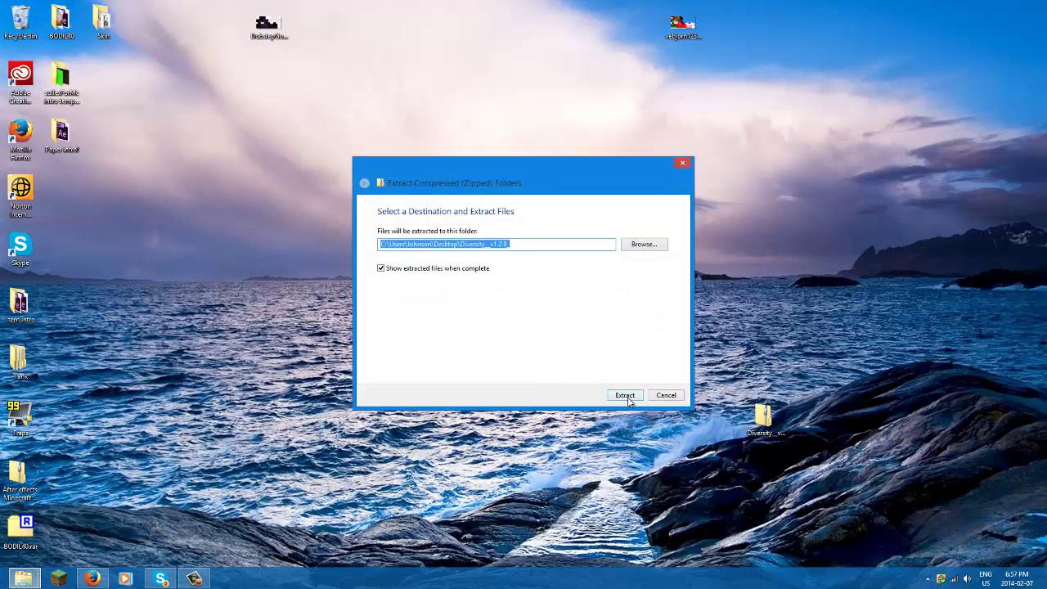
click(626, 396)
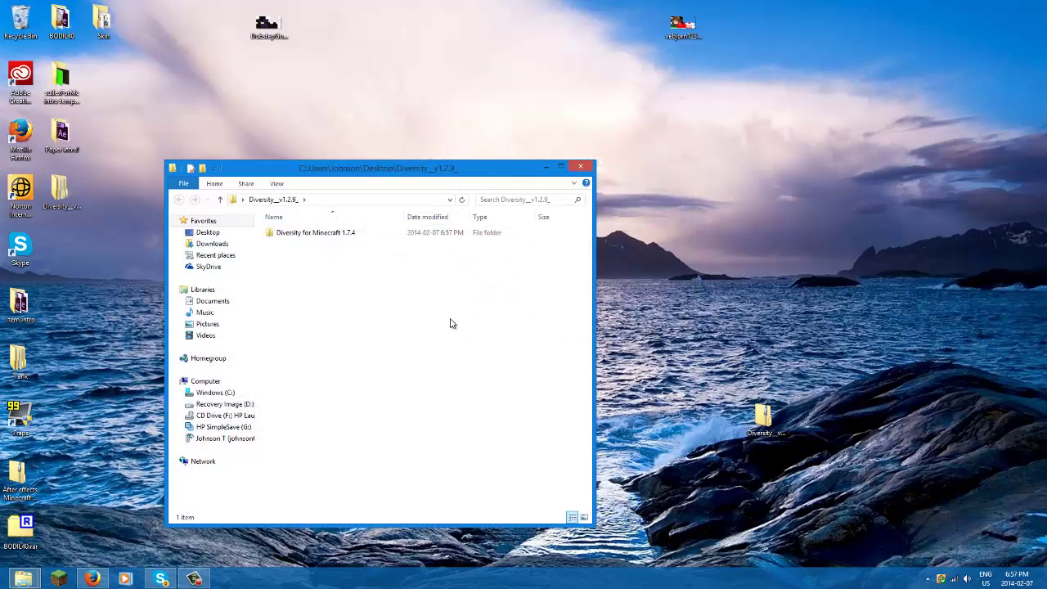
Reposition the extracted Diversity folder beside the archive and close its window.
drag(413, 175, 690, 197)
click(63, 195)
drag(157, 270, 188, 255)
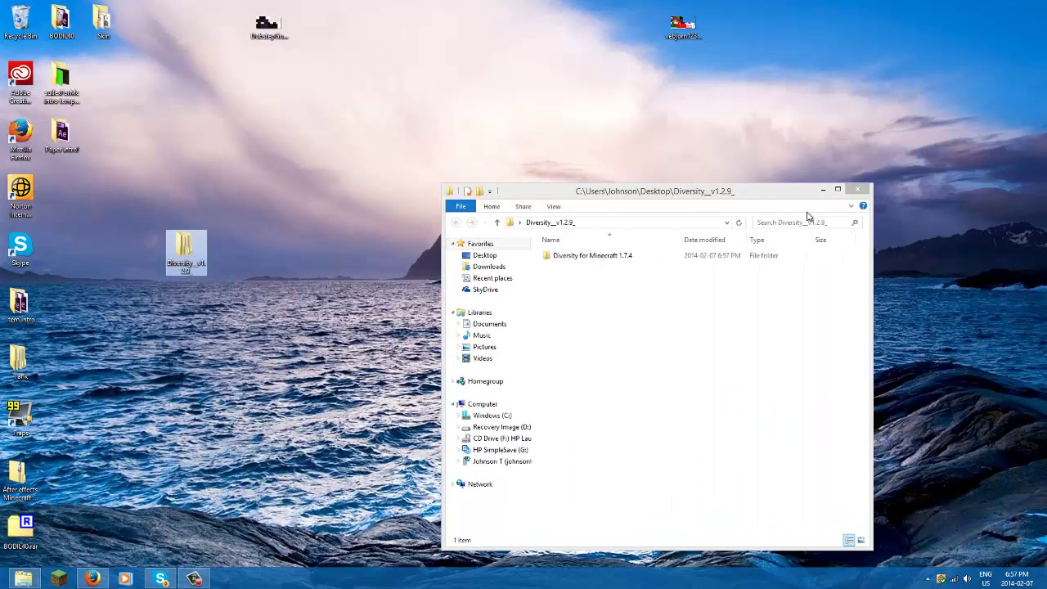
click(857, 191)
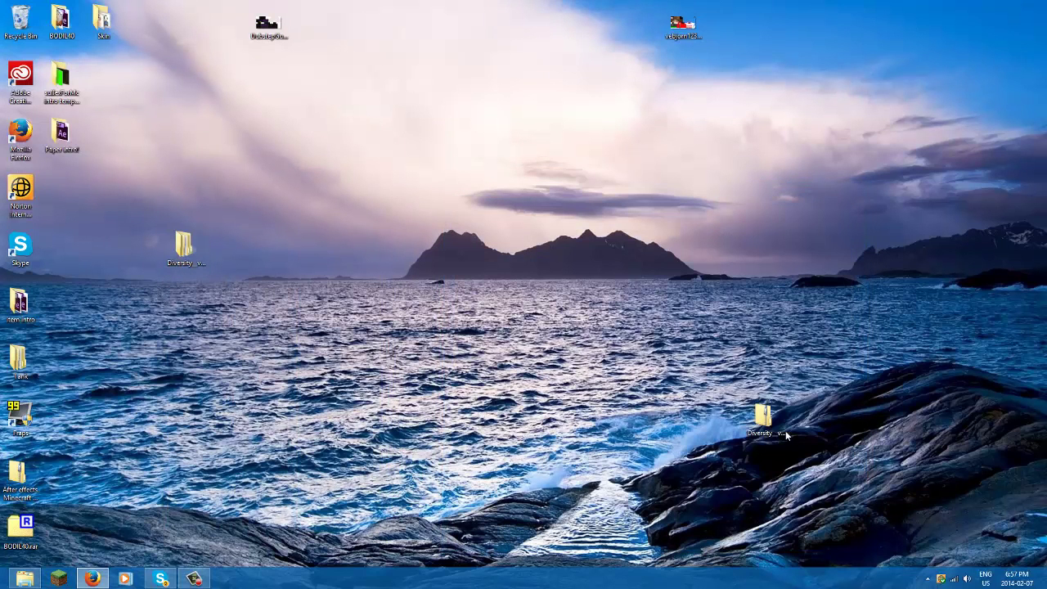
Search Windows for %appdata% to bring up the Roaming folder.
click(195, 248)
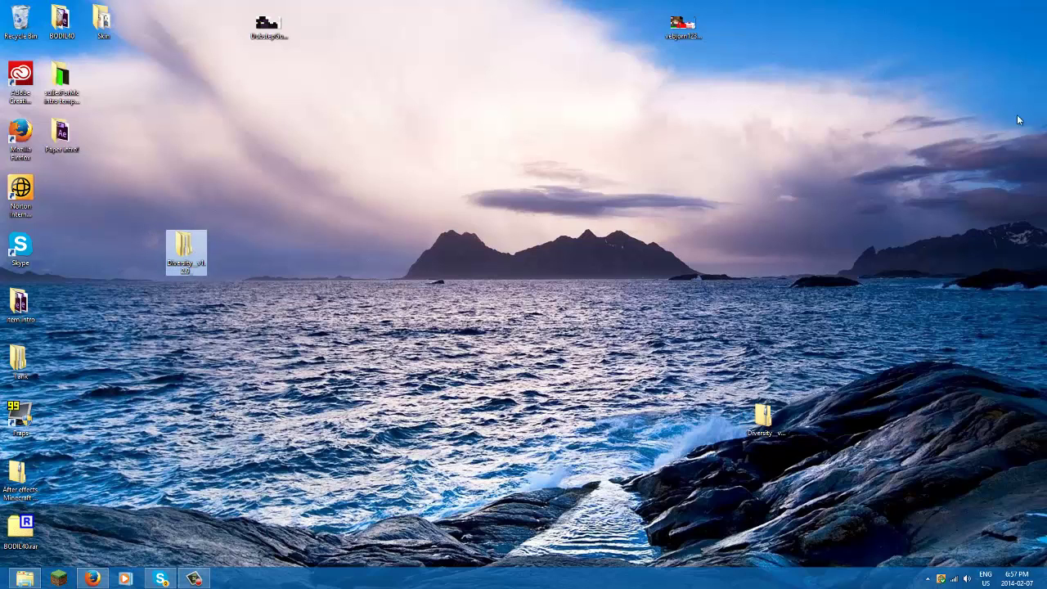
mouse_move(1046, 0)
mouse_move(1028, 190)
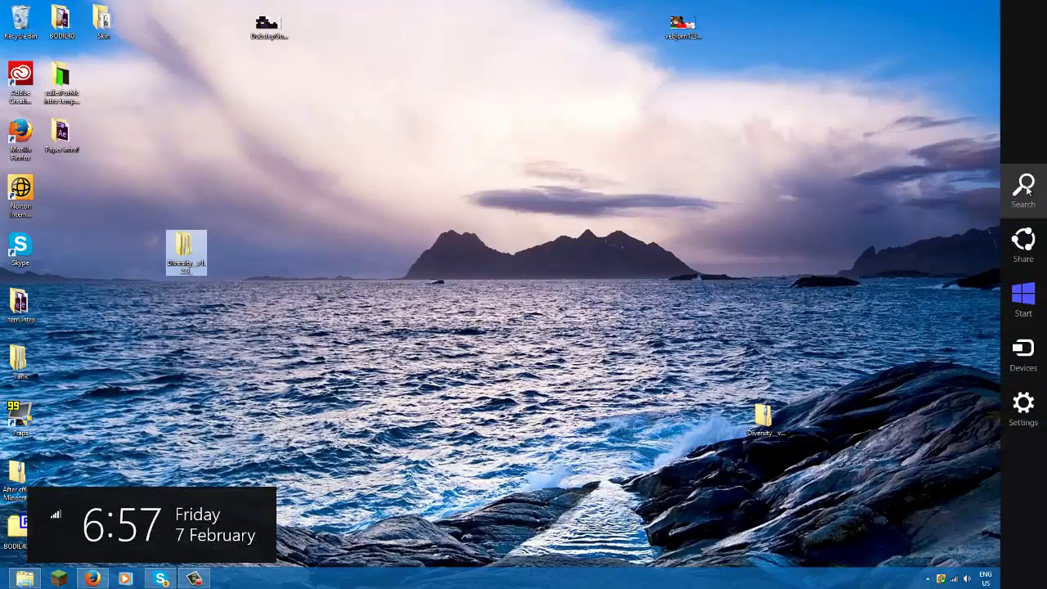
click(1023, 189)
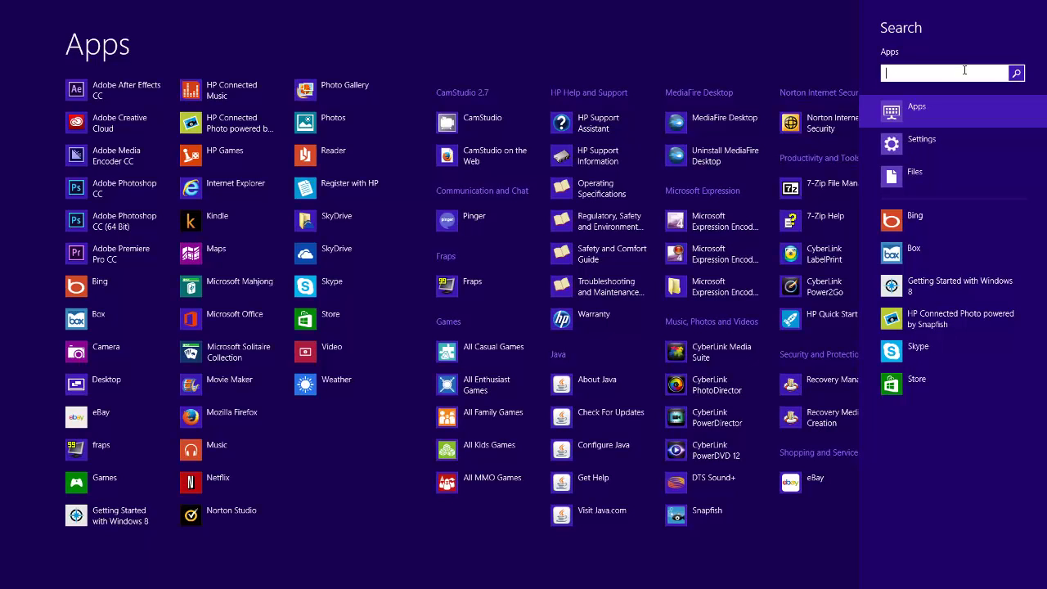
text(%appdata&)
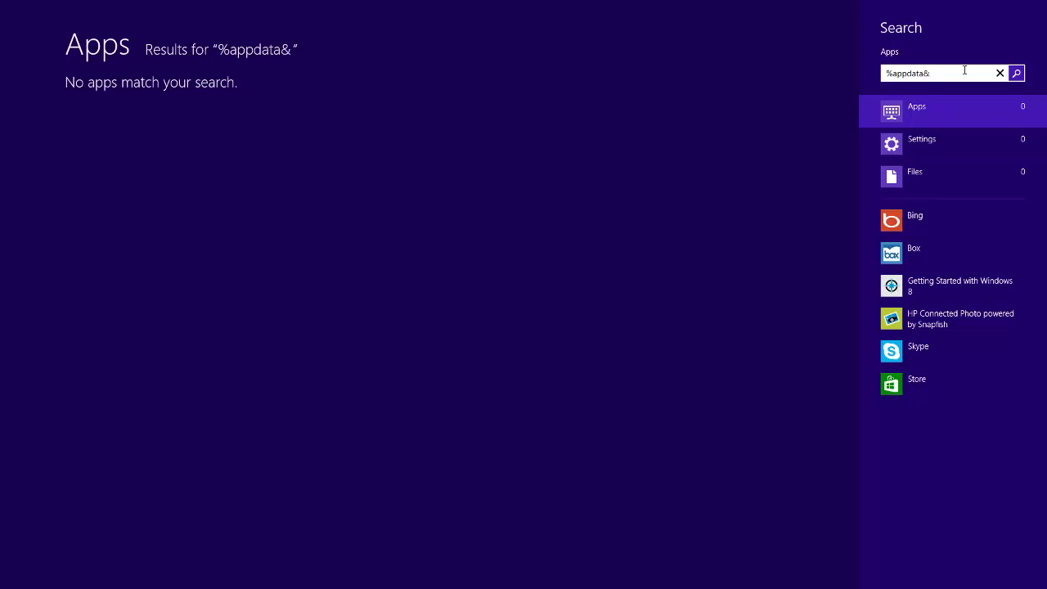
key(BackSpace)
text(%)
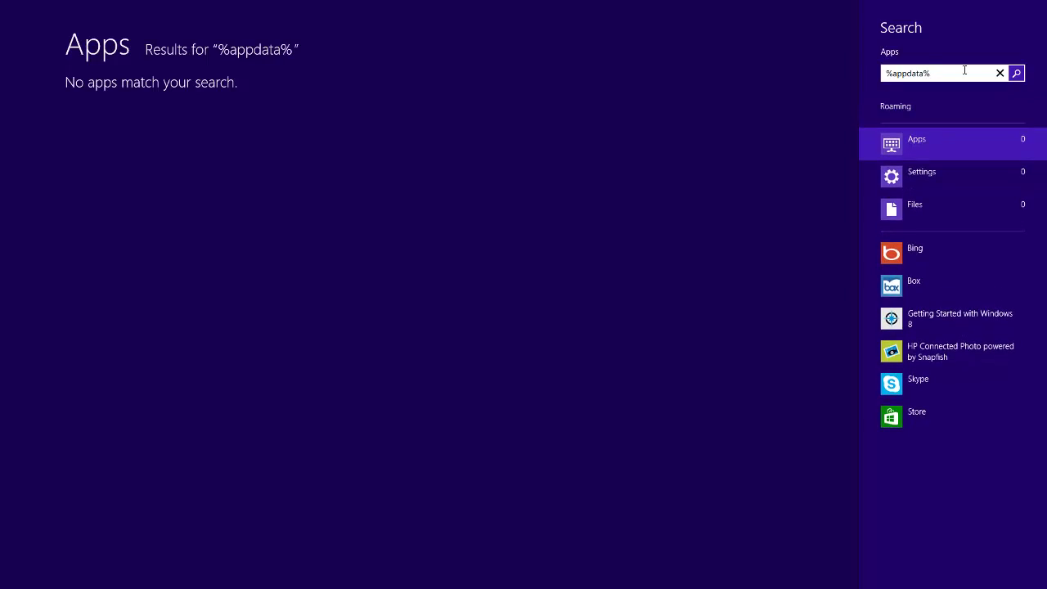
key(Return)
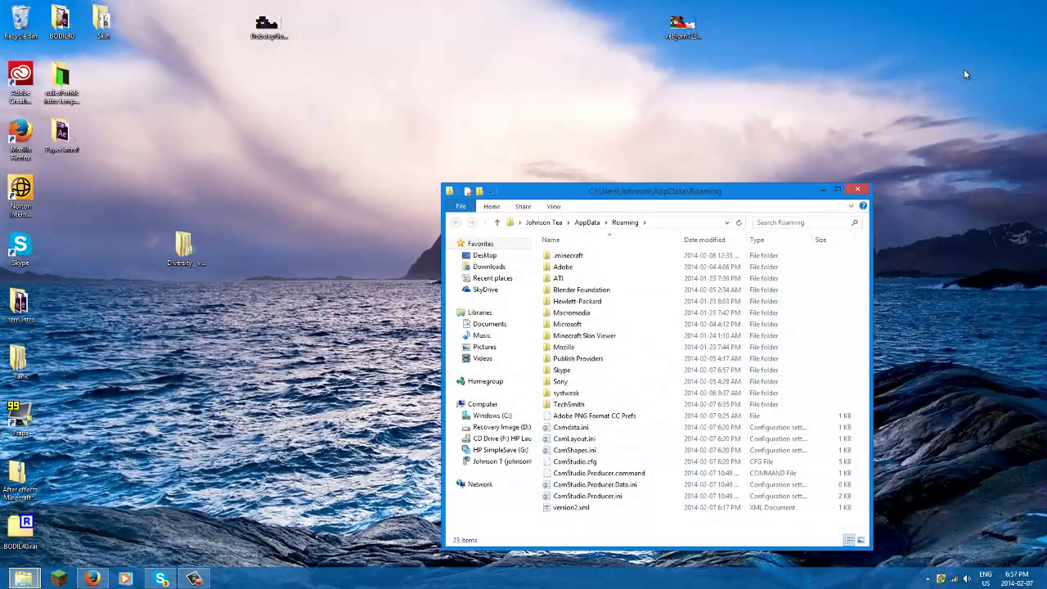
drag(565, 190, 460, 107)
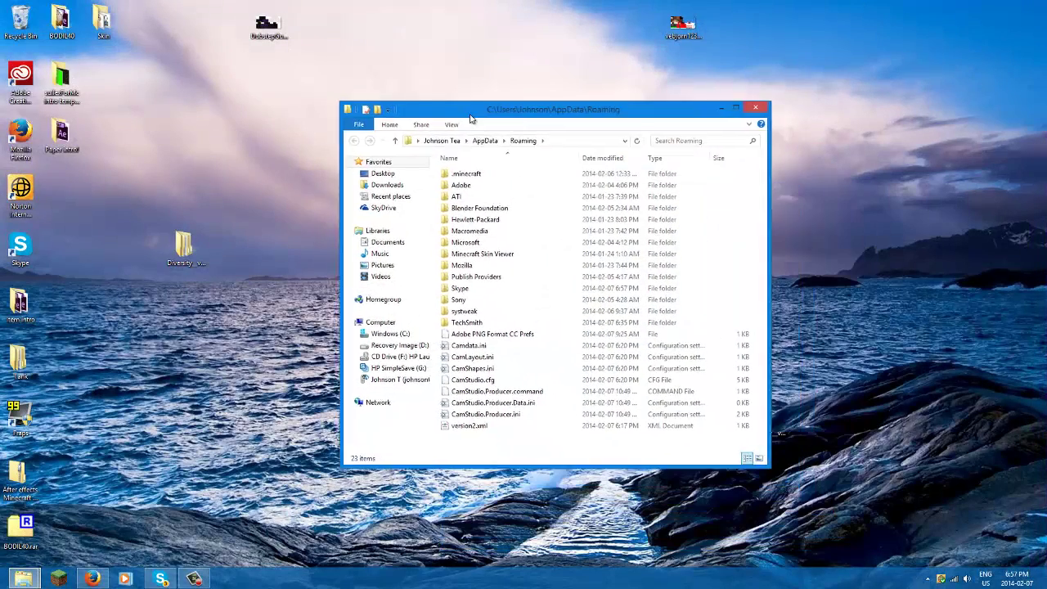
click(752, 107)
mouse_move(1046, 2)
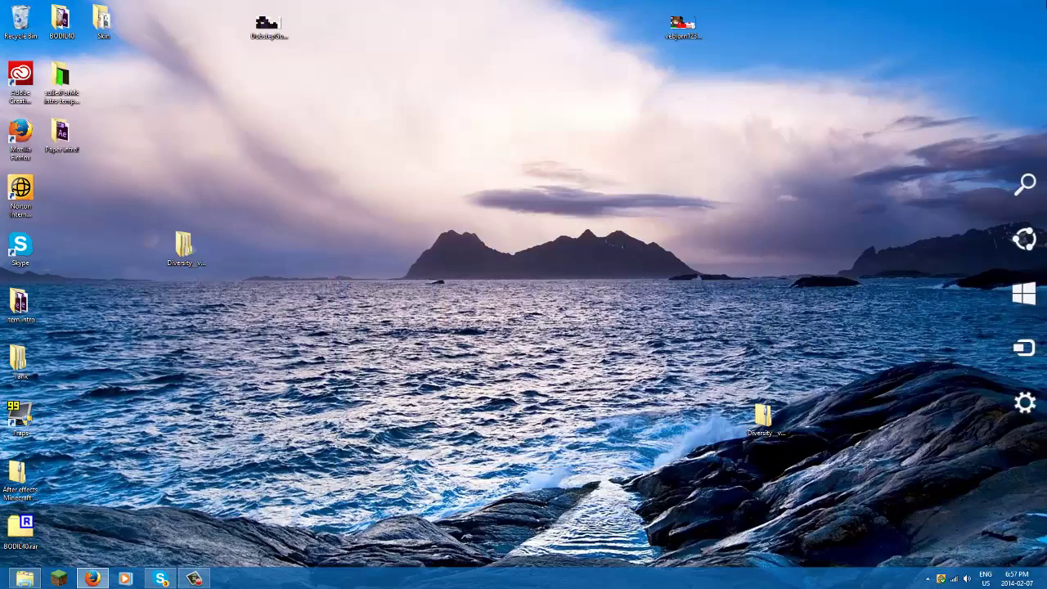
click(1023, 183)
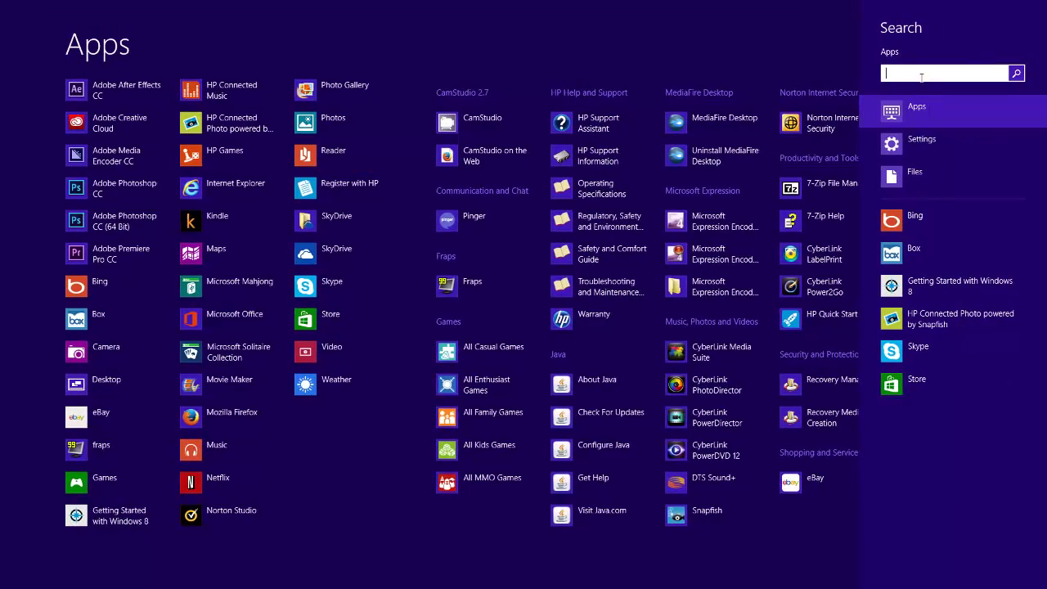
text(run)
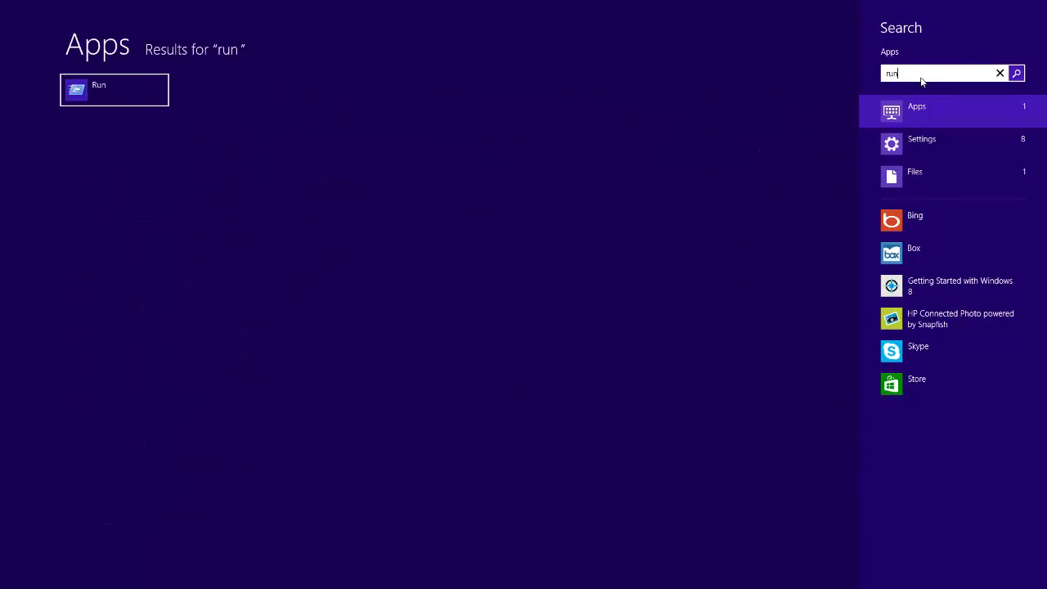
key(Return)
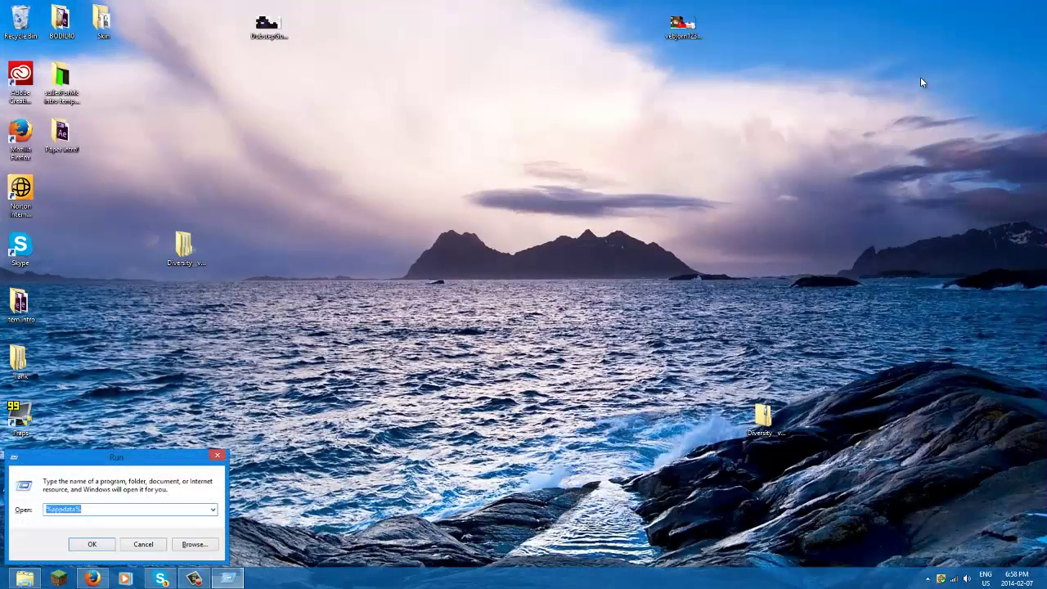
key(Return)
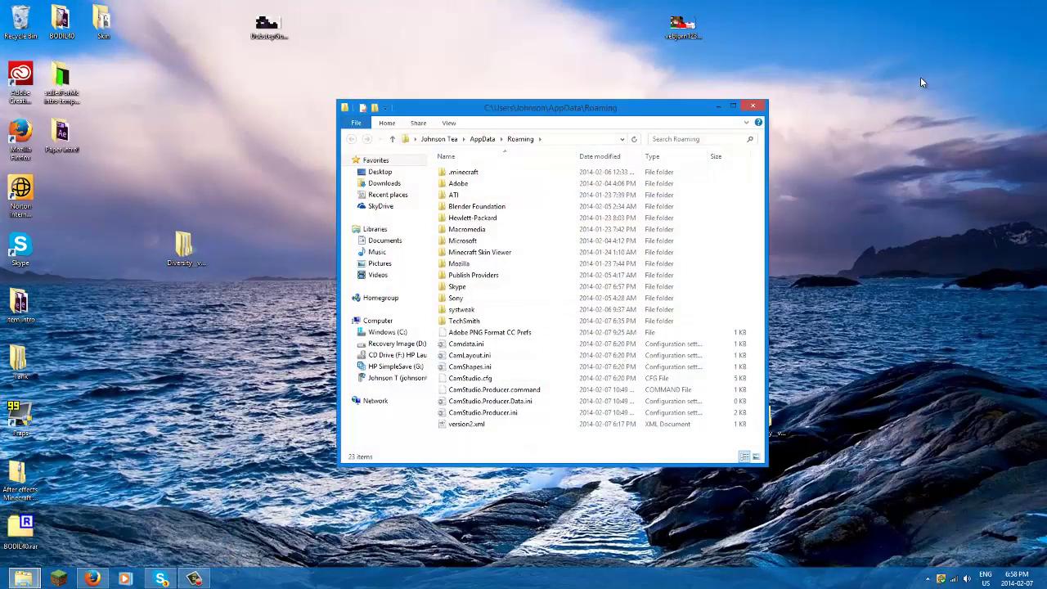
Move the Diversity__v1.2.9_ folder into .minecraft\saves beside Raichu and launch the Minecraft Launcher.
drag(556, 114, 652, 73)
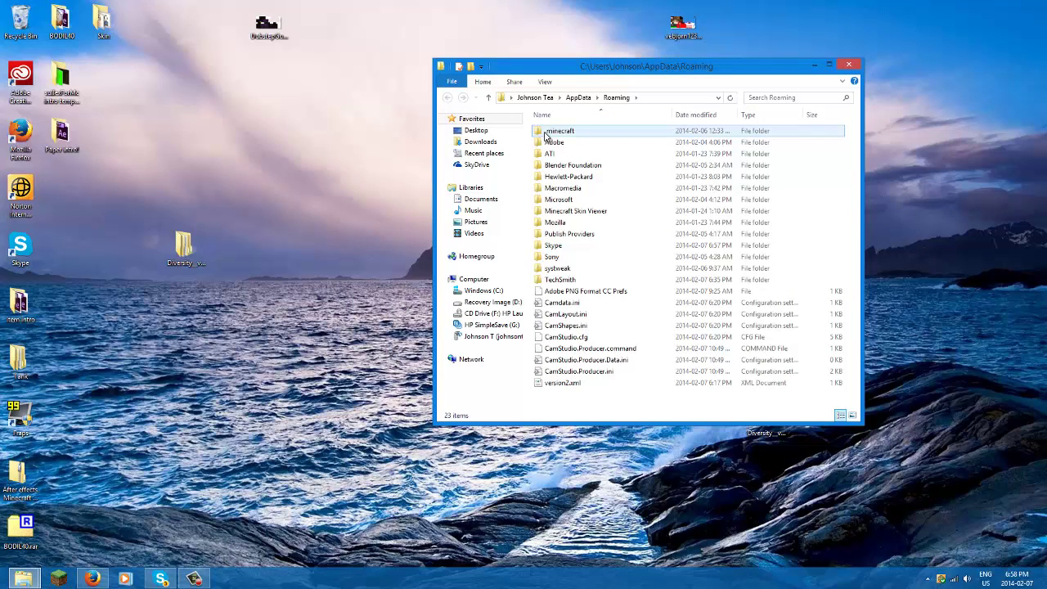
double_click(556, 131)
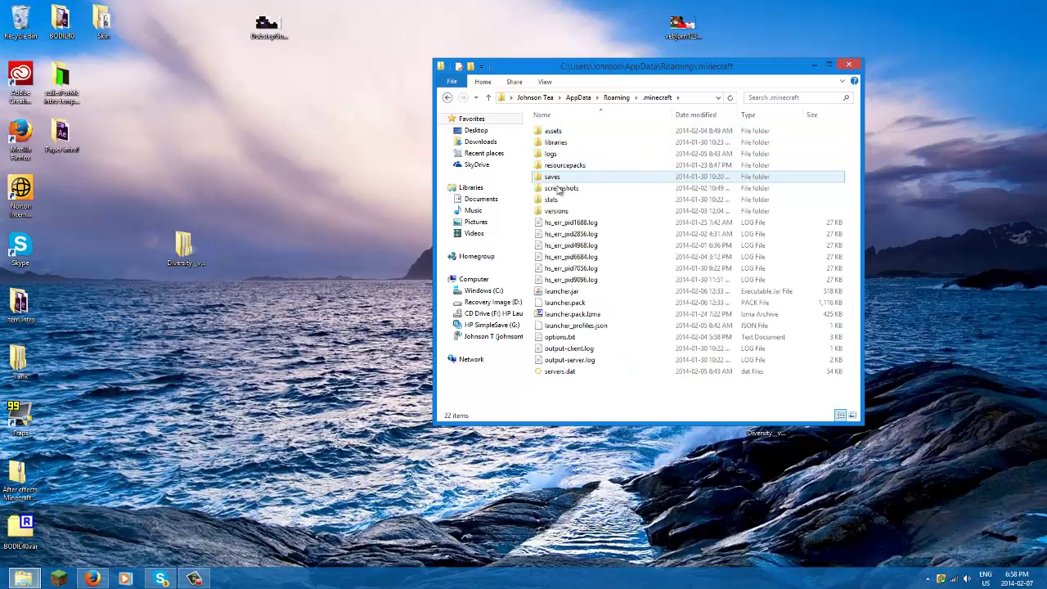
double_click(554, 177)
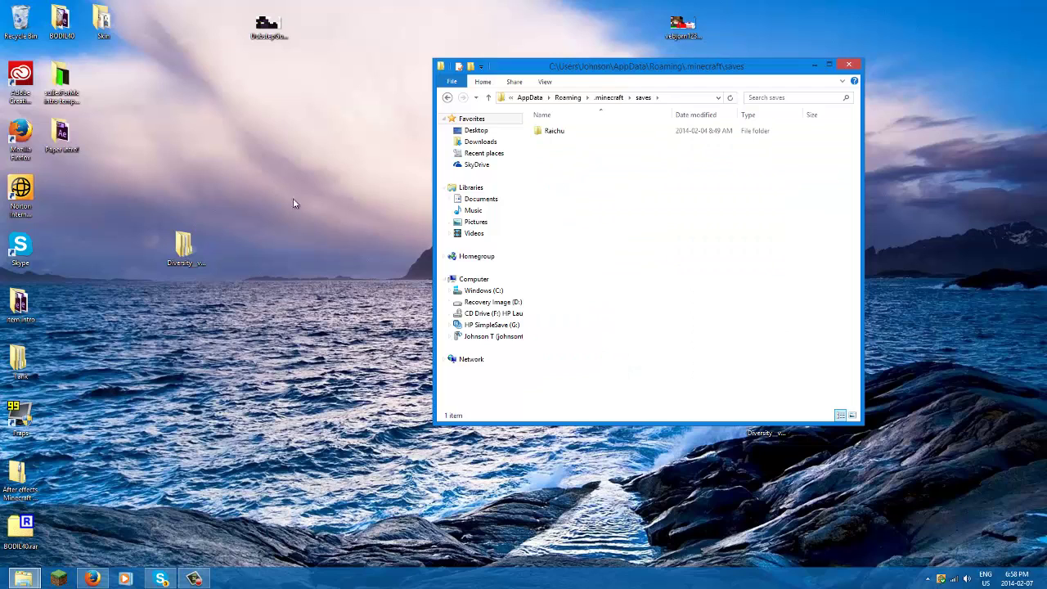
drag(183, 245, 630, 221)
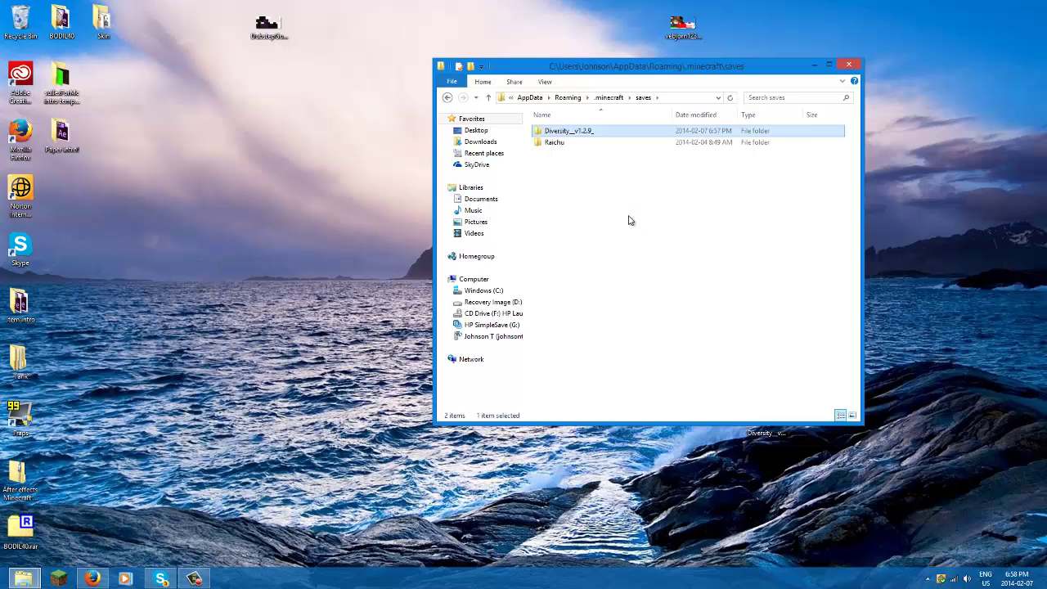
click(61, 578)
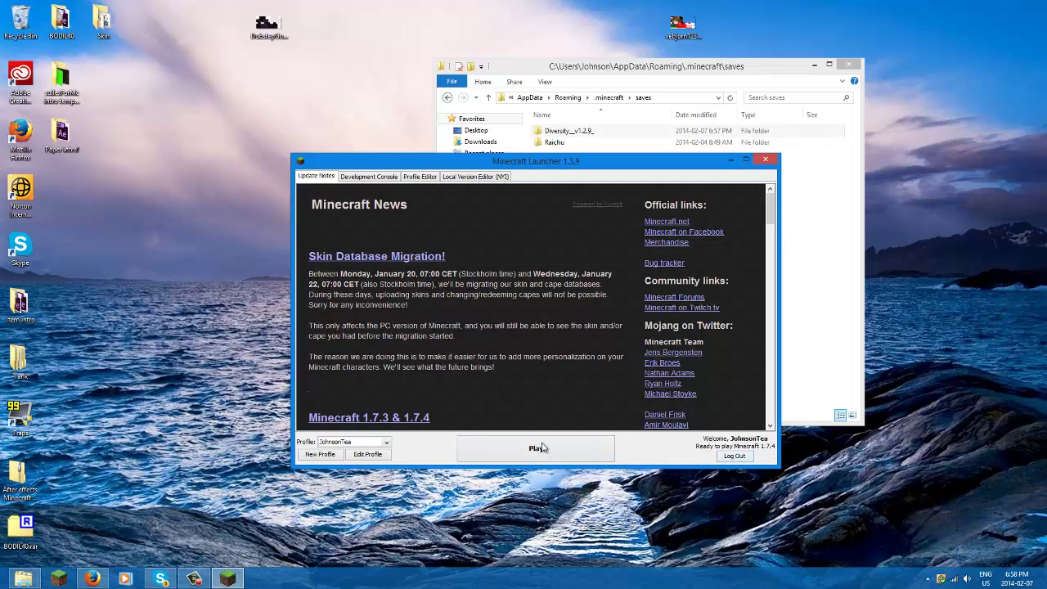
Launch Minecraft 1.7.4 maximized and confirm Singleplayer lists only the Raichu world.
click(544, 449)
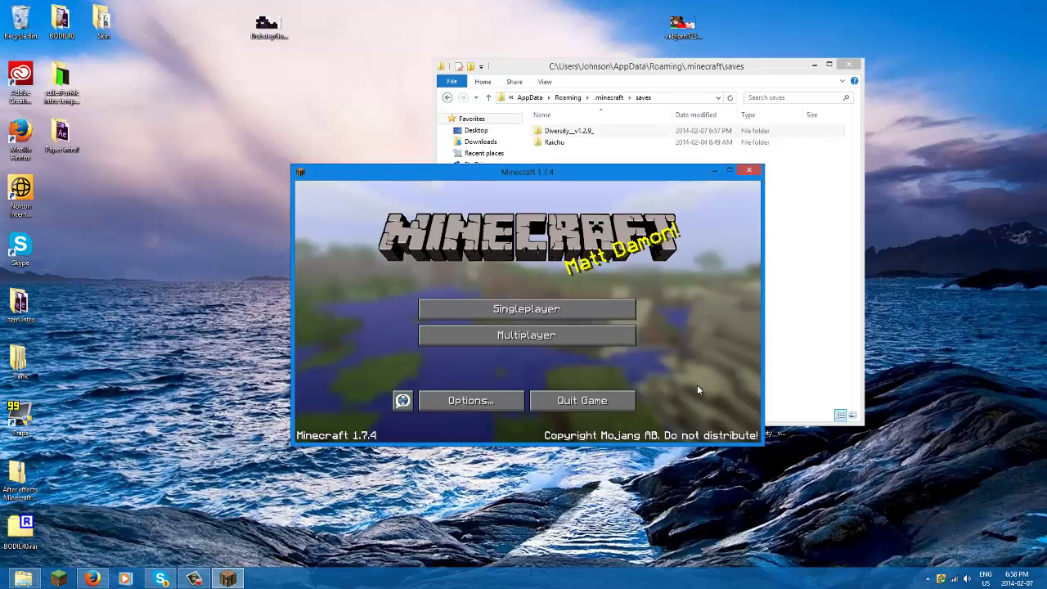
click(729, 170)
click(547, 262)
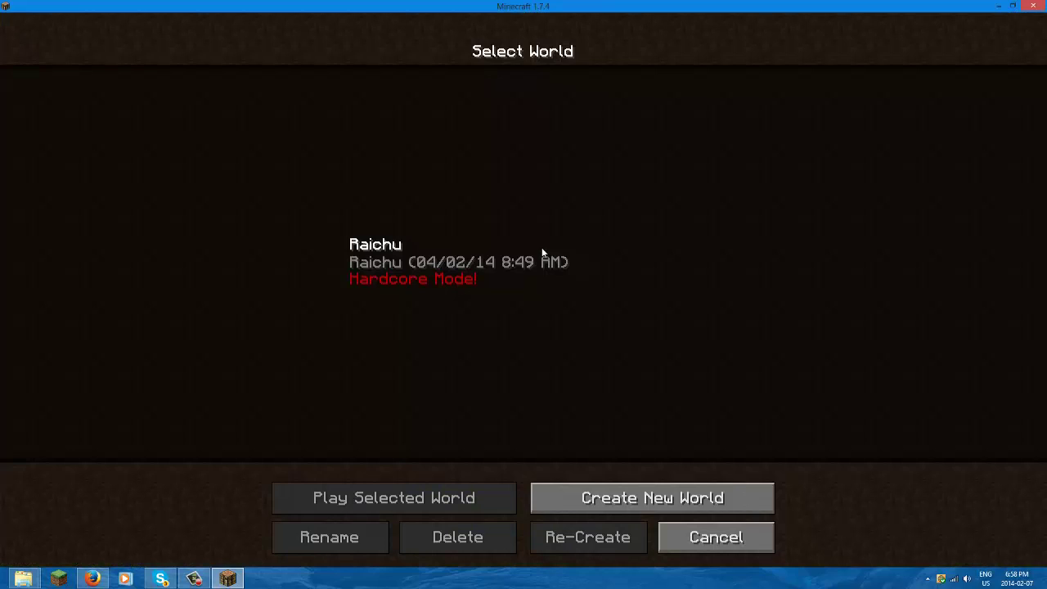
click(711, 540)
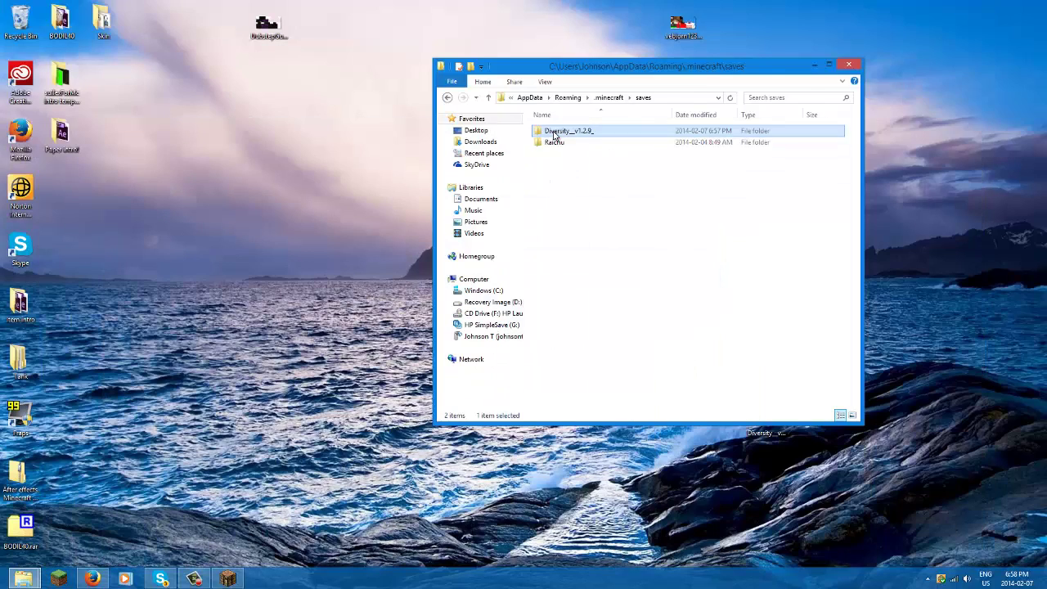
Move the Diversity wrapper folder from saves back to the desktop and open it.
double_click(556, 133)
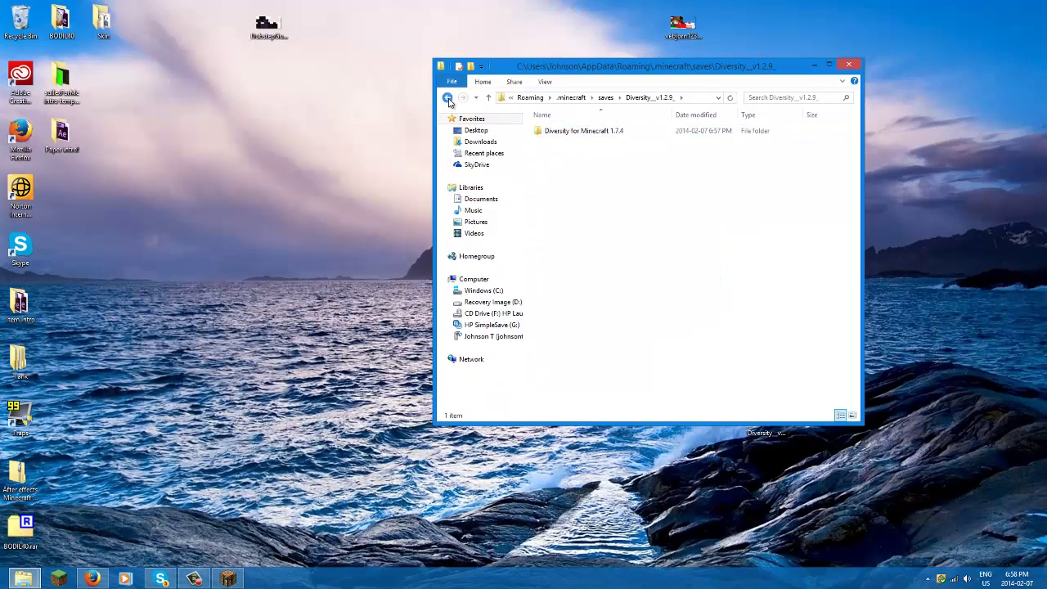
click(447, 97)
drag(561, 131, 276, 222)
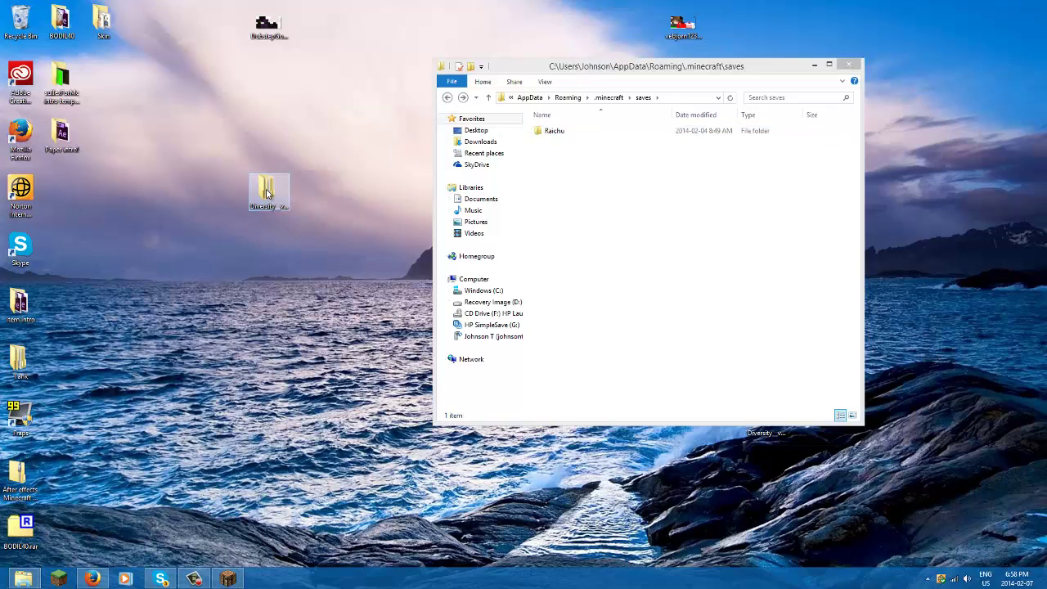
double_click(266, 193)
drag(578, 66, 157, 226)
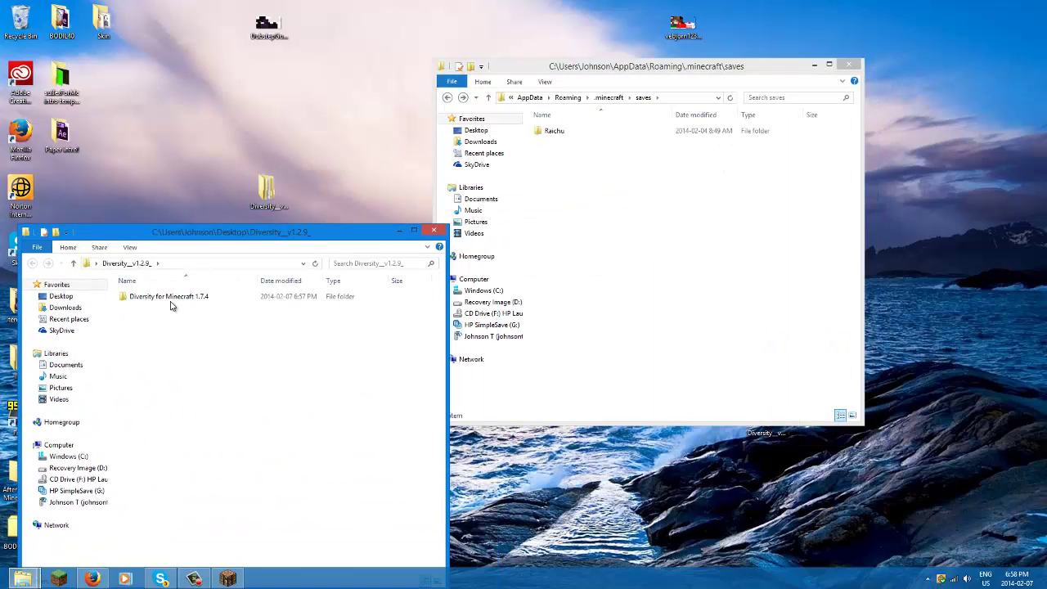
In Diversity for Minecraft 1.7.4, read README.txt and view 1280x720_logo.jpg.
double_click(152, 298)
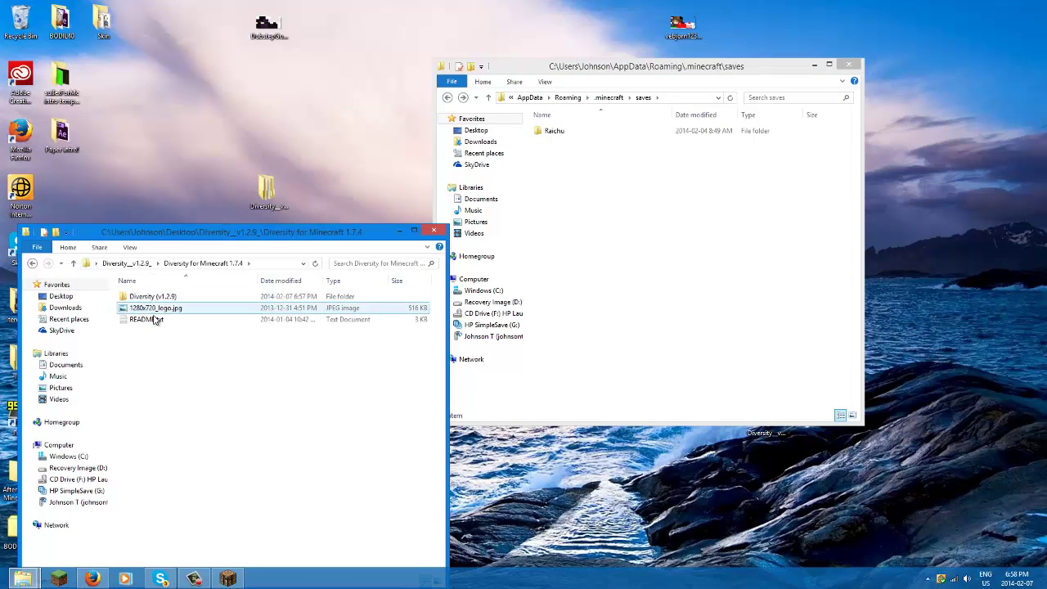
double_click(161, 322)
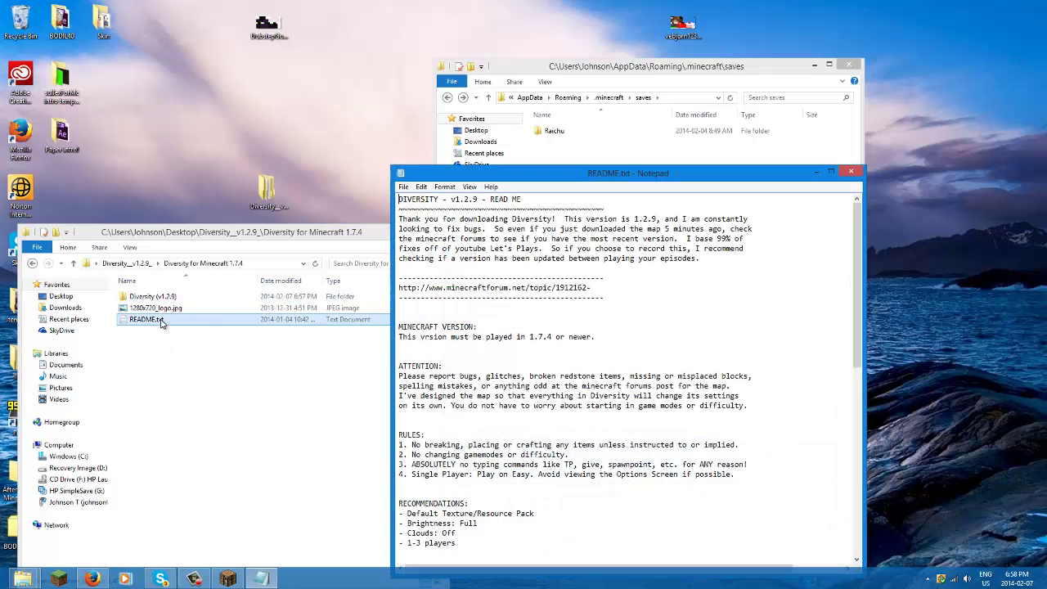
scroll(655, 348, down, 6)
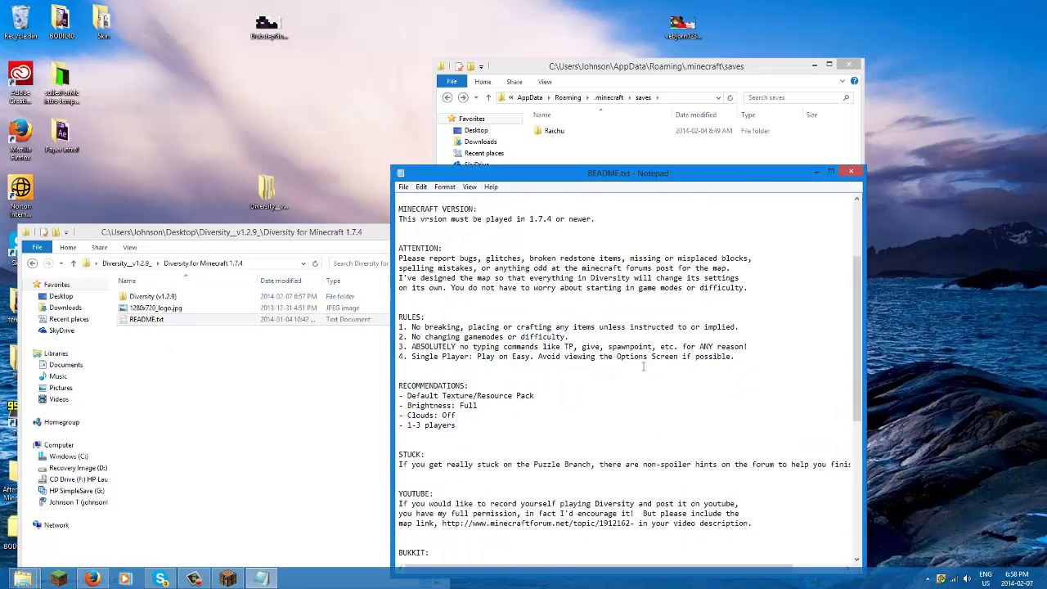
click(849, 172)
double_click(172, 307)
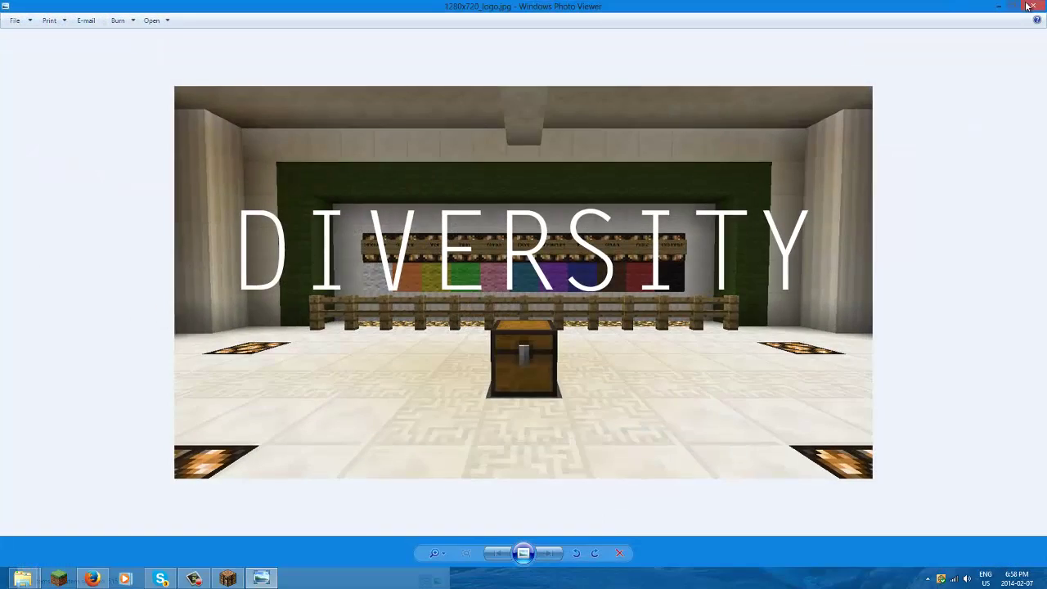
click(1029, 7)
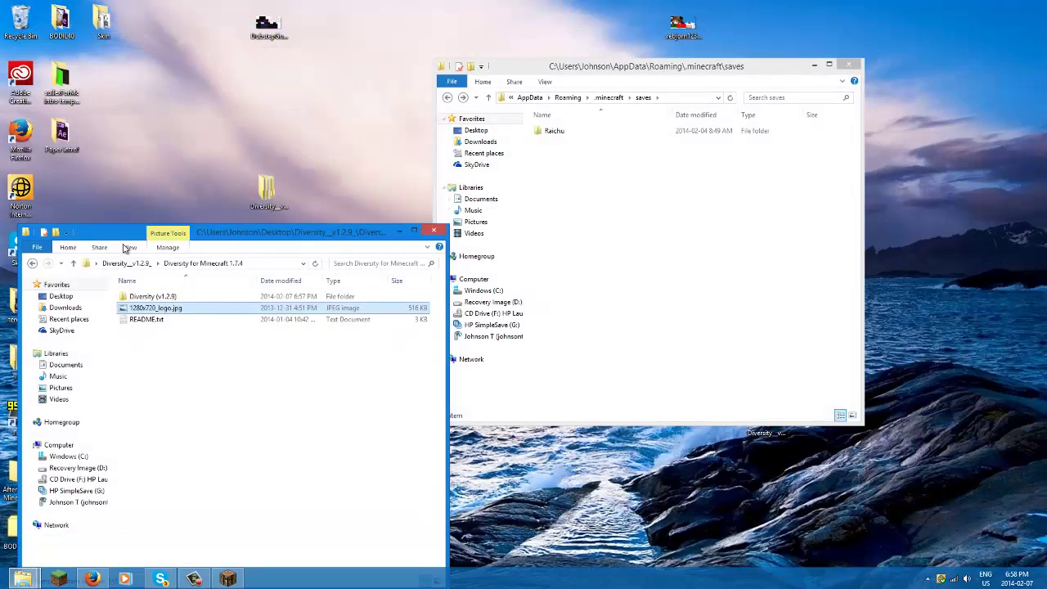
Check the Diversity (v1.2.9) world files, then drag that folder into saves.
double_click(135, 298)
click(175, 365)
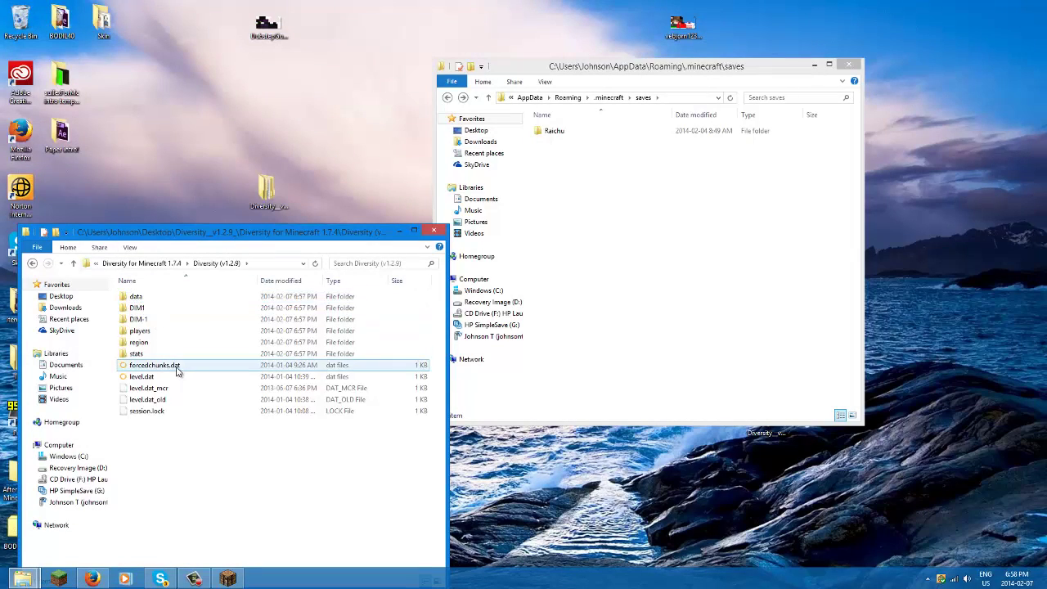
click(162, 353)
click(154, 319)
click(153, 378)
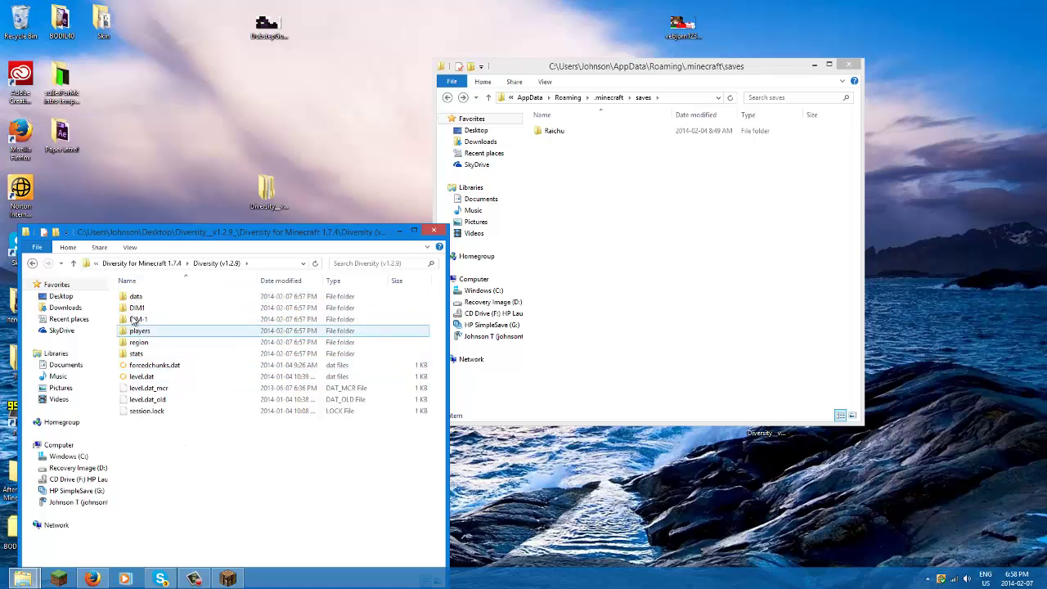
click(33, 263)
drag(160, 300, 584, 234)
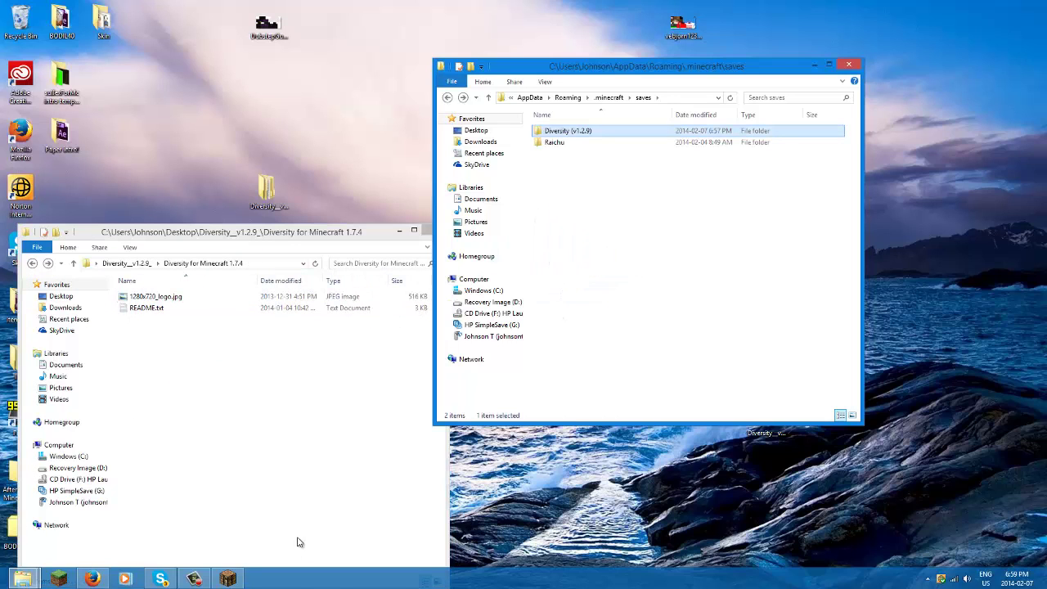
Load the Diversity world and move two pink books from the starting chest to the hotbar.
click(228, 581)
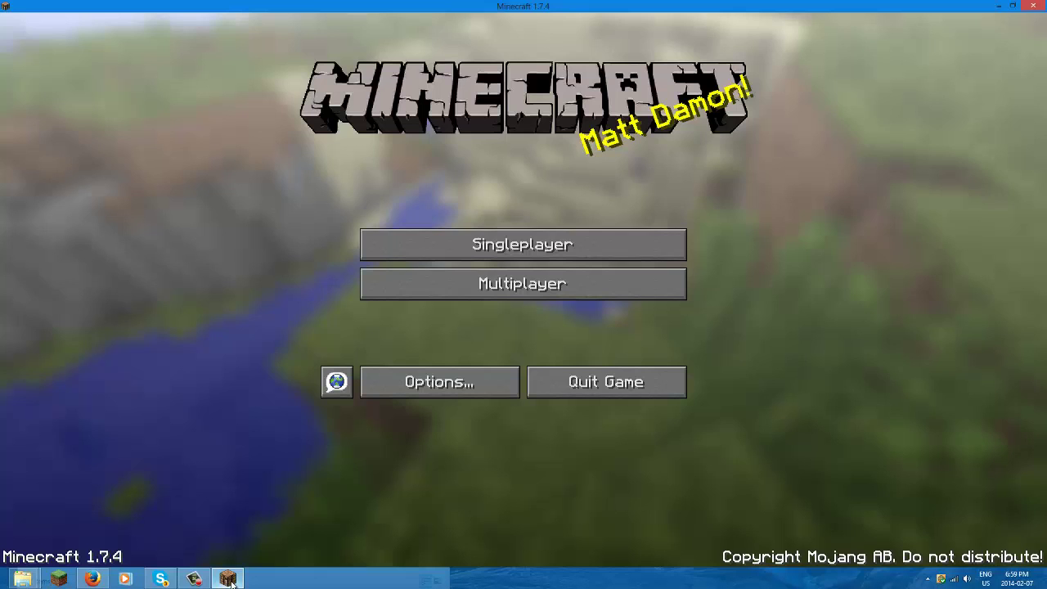
click(557, 248)
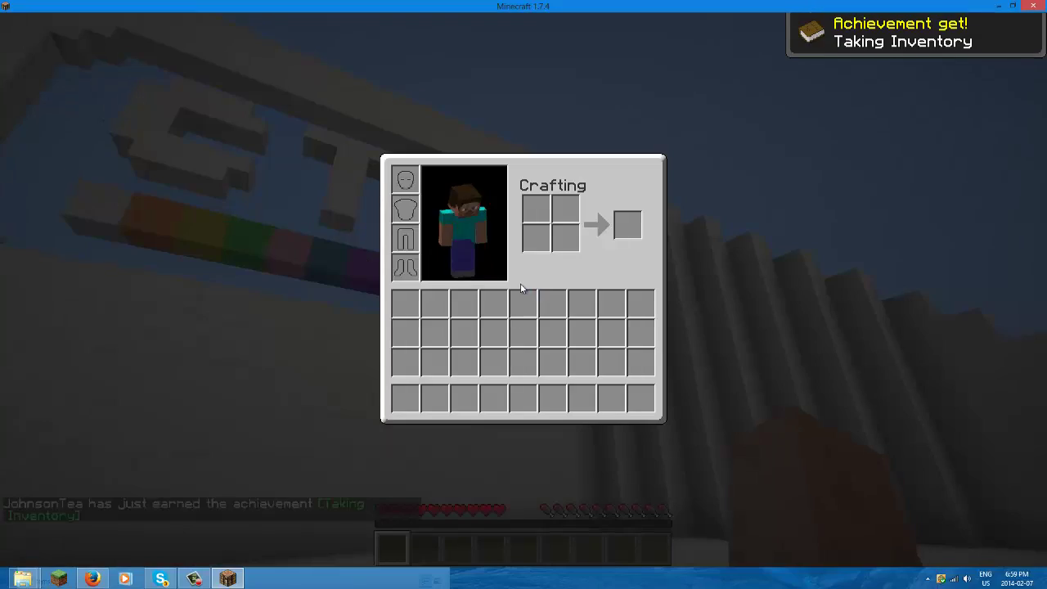
key(e)
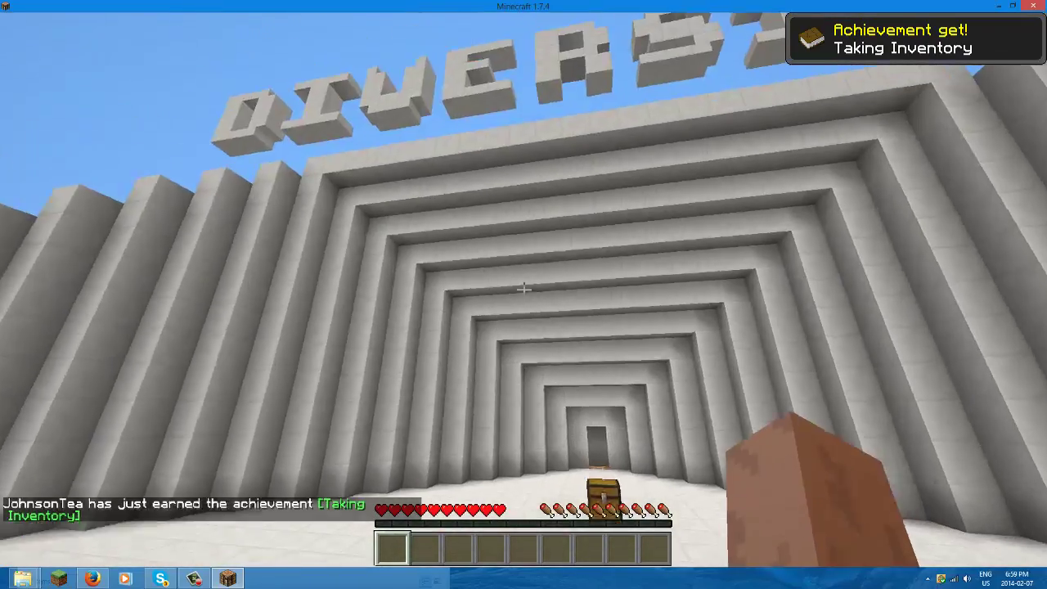
key(w)
right_click(524, 288)
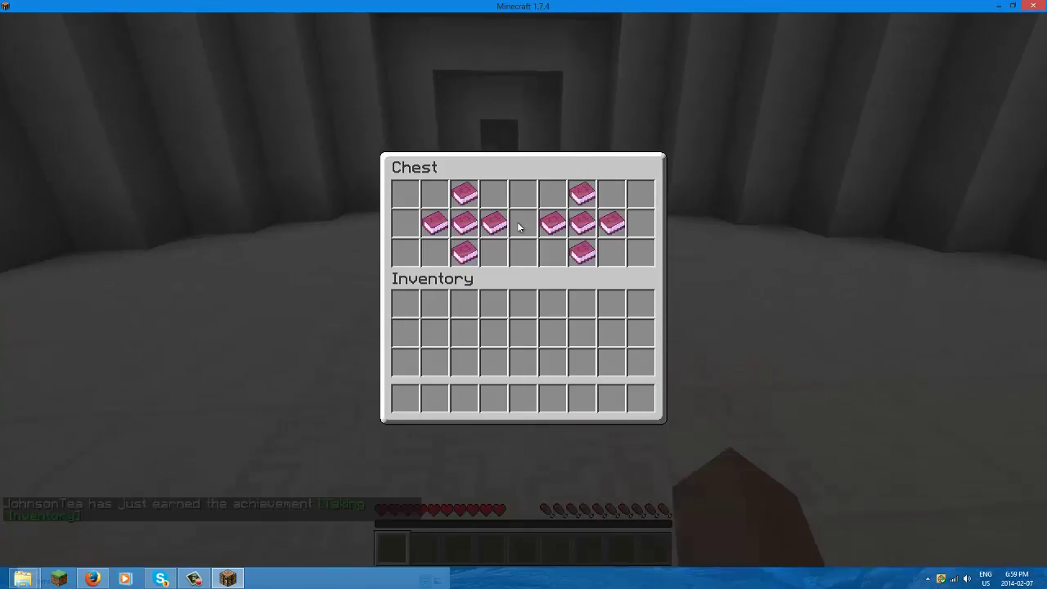
shift+click(580, 246)
shift+click(467, 248)
key(e)
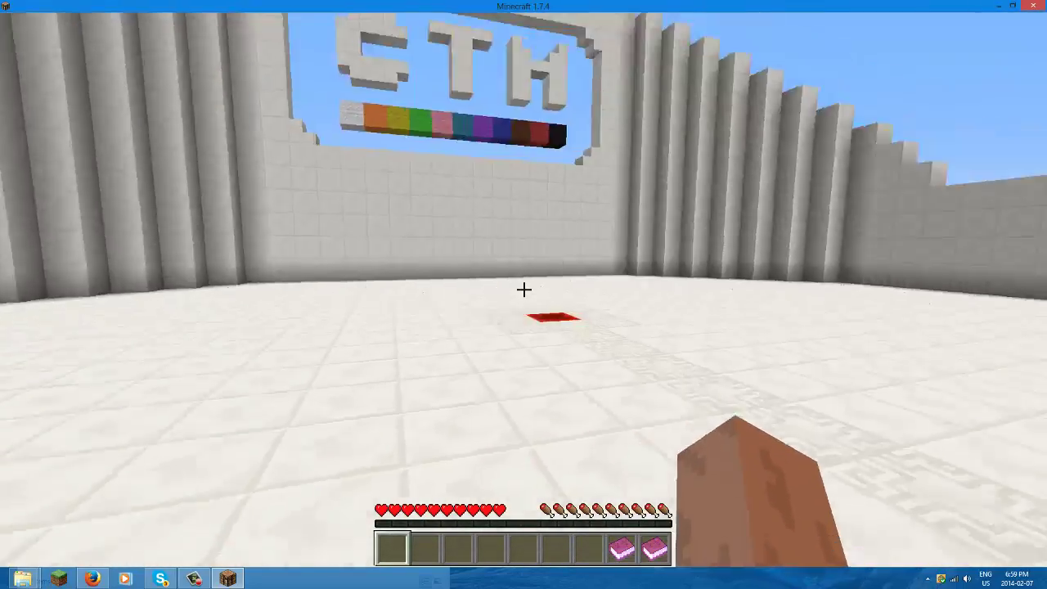
Walk the white corridor to the chest room, check the Insert Item container, then approach the sign wall.
key(w)
key(s)
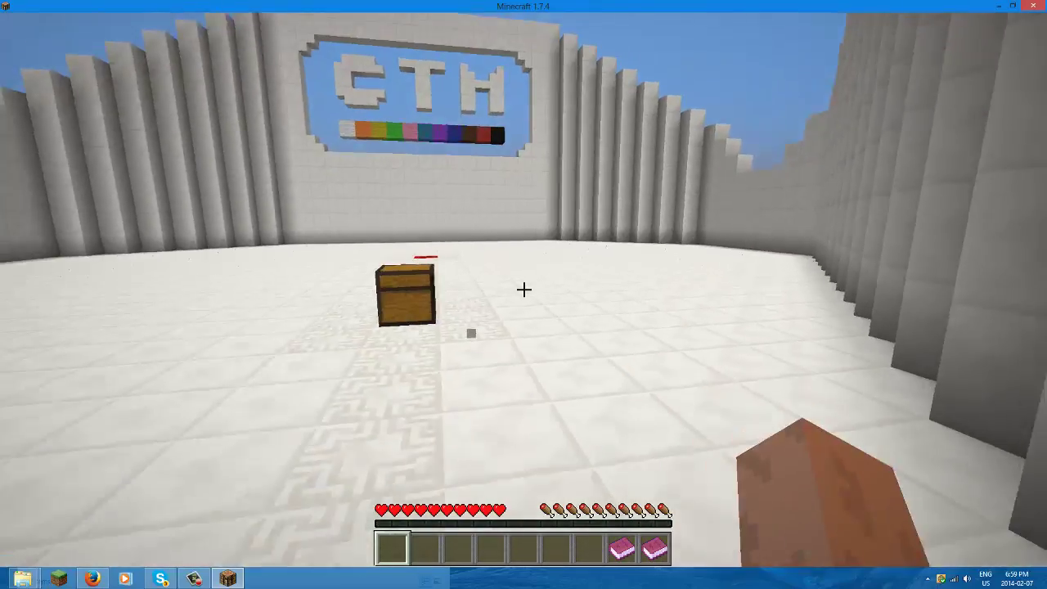
key(w)
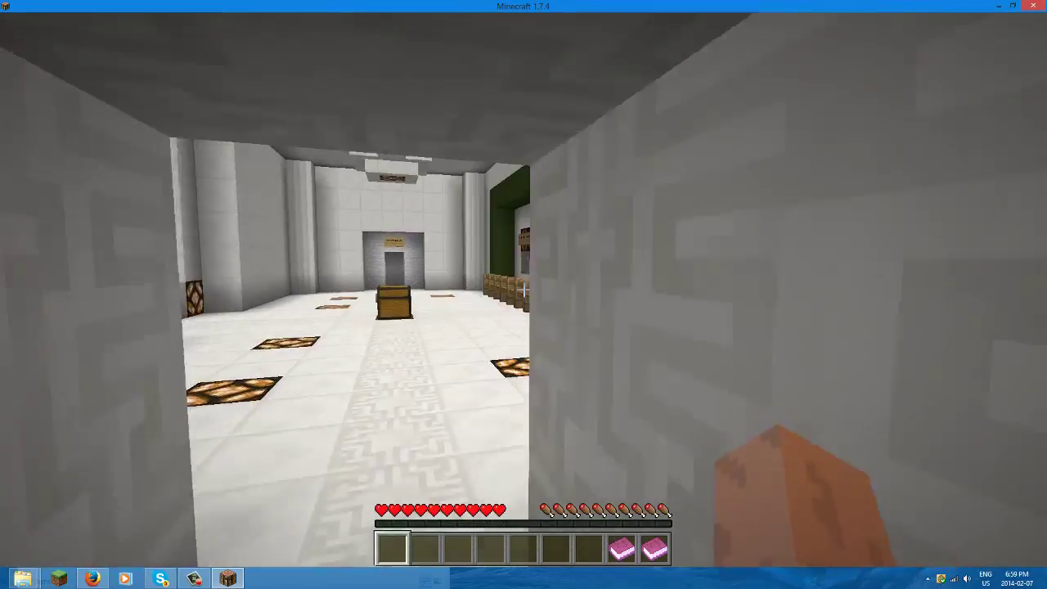
key(w)
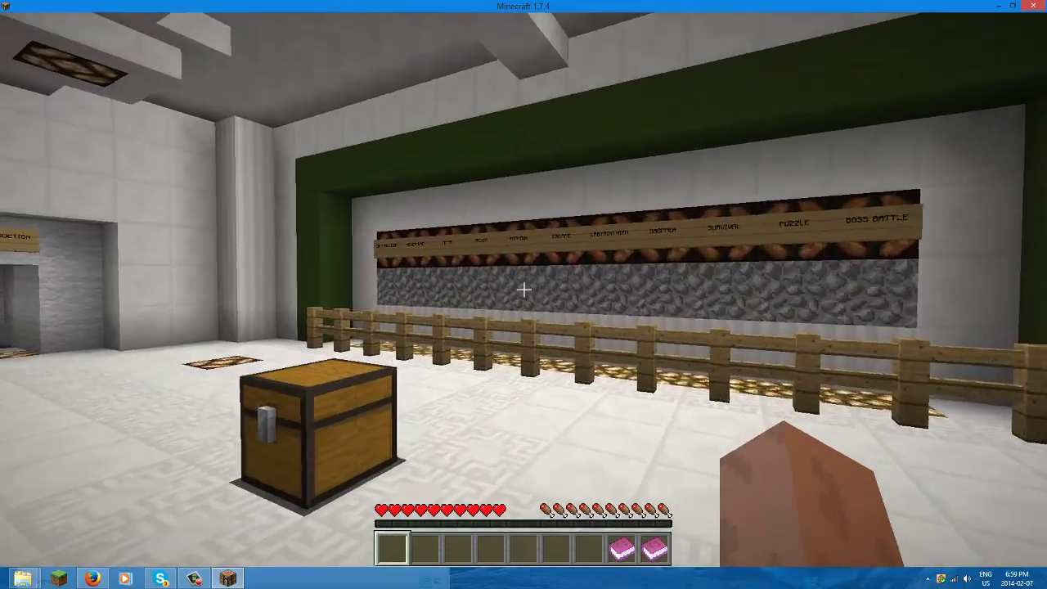
right_click(523, 288)
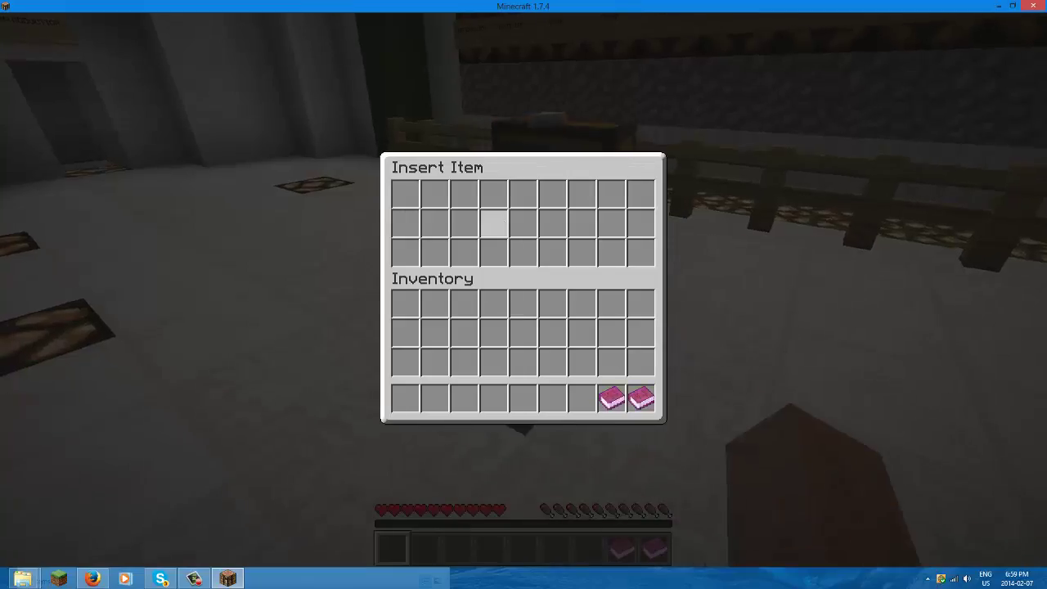
key(Escape)
key(w)
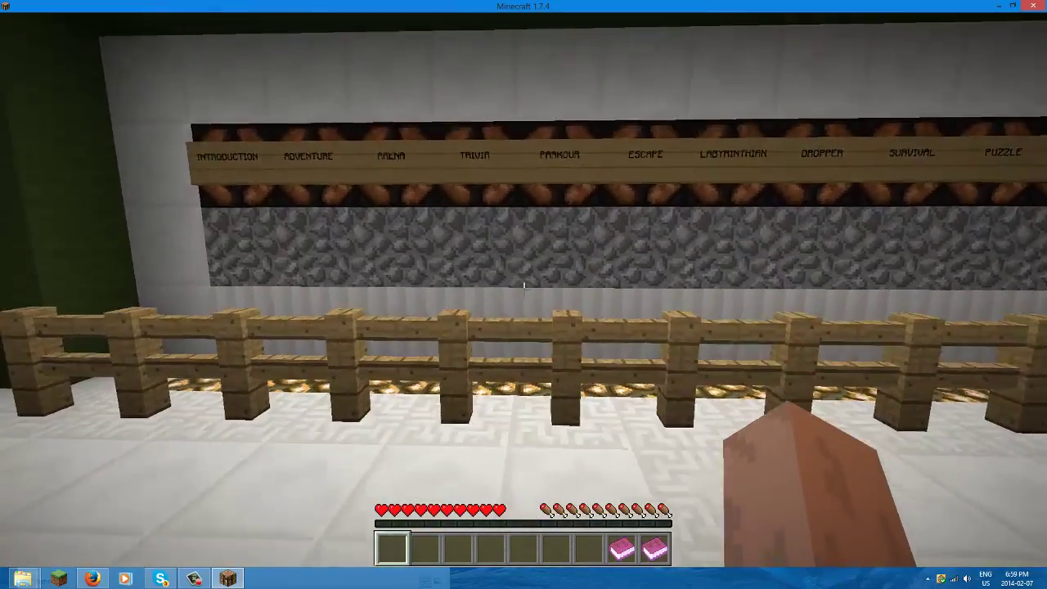
key(s)
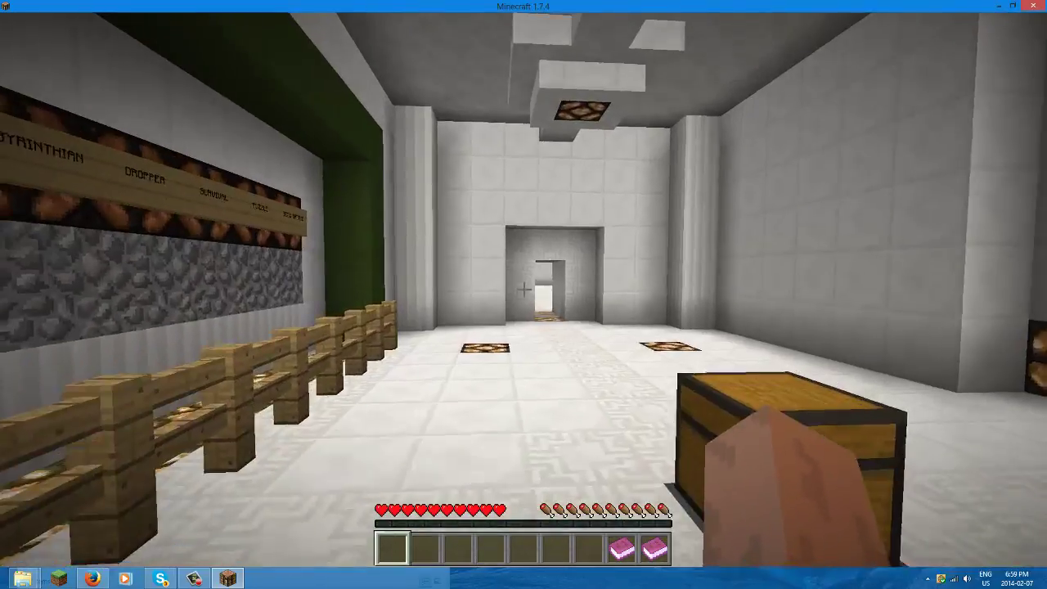